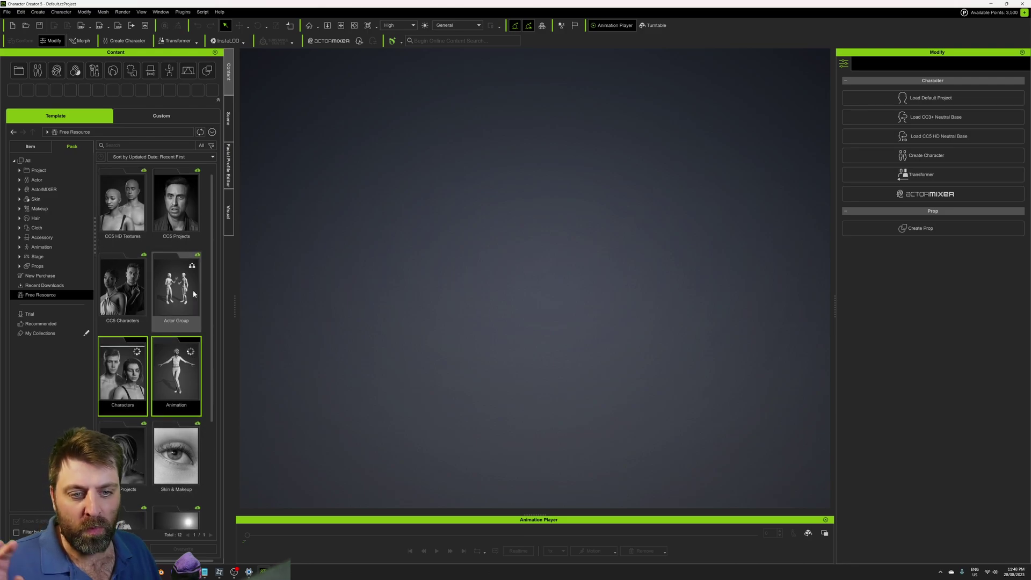
Step: Browse the CC5 Characters, Projects and HD Textures free resource packs to reach the HD Talking Aaron project
left_click(121, 296)
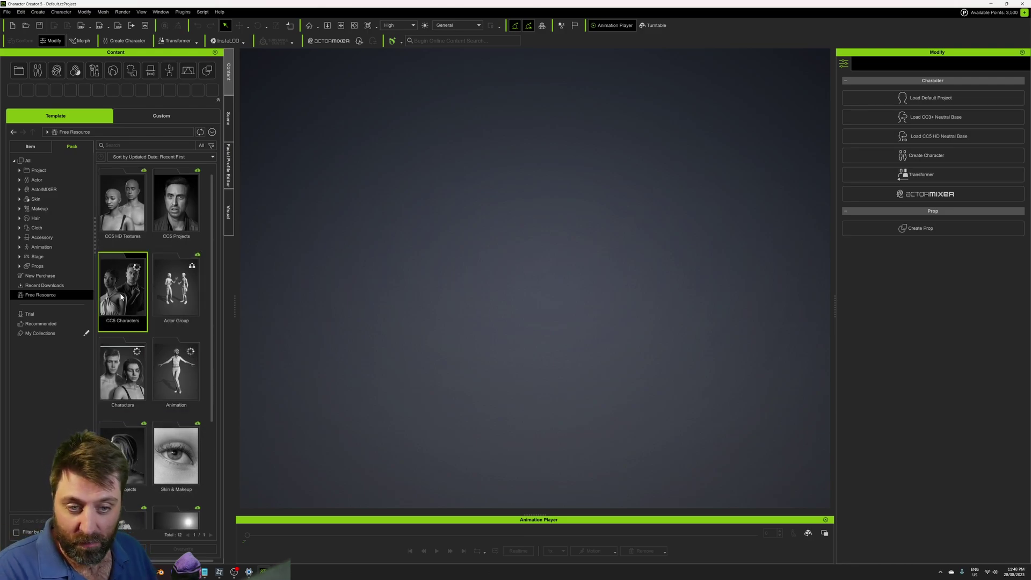
left_click(185, 214)
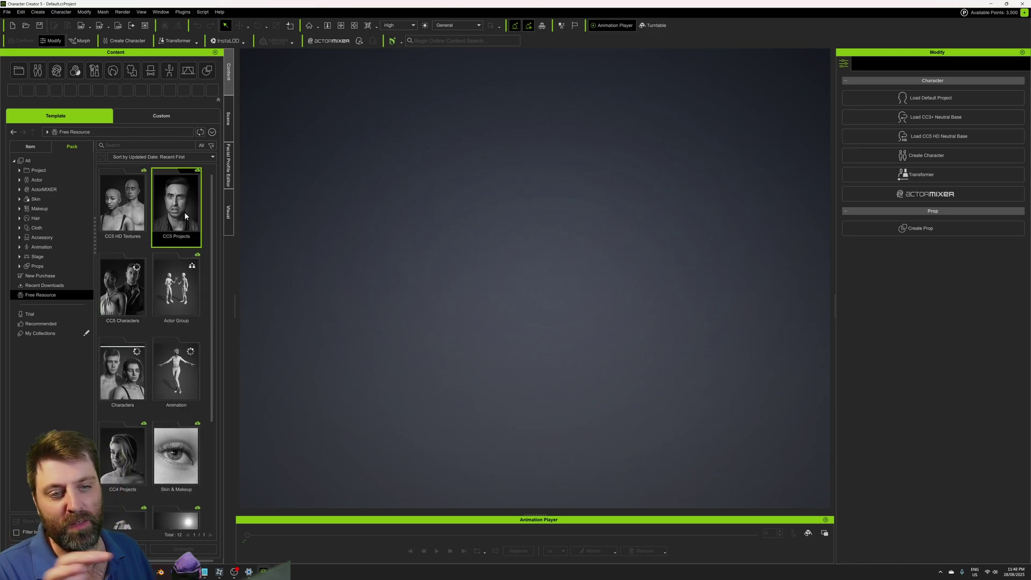
left_click(134, 213)
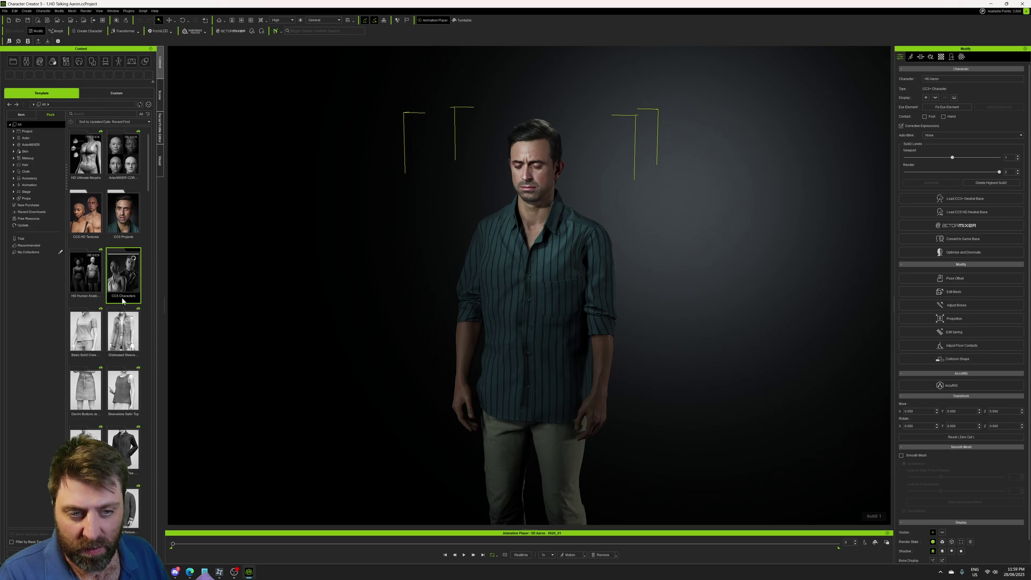
scroll(123, 301, "down", 5)
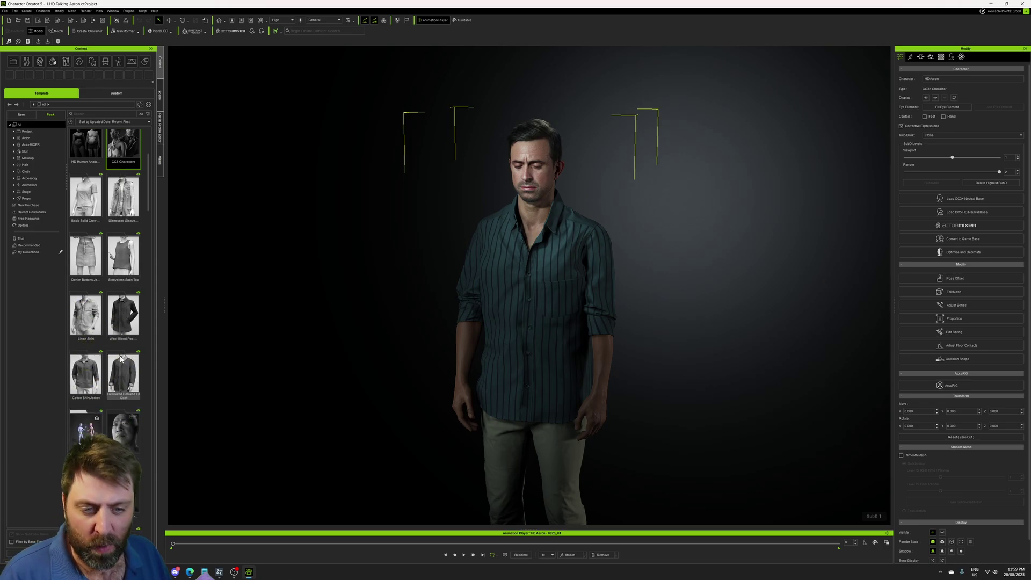
scroll(121, 360, "down", 6)
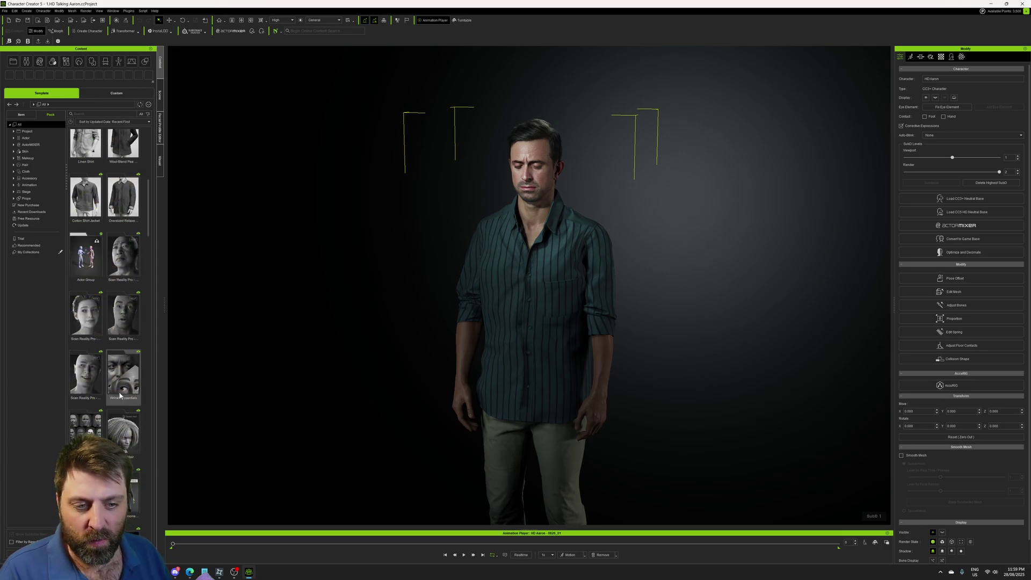
scroll(119, 395, "down", 5)
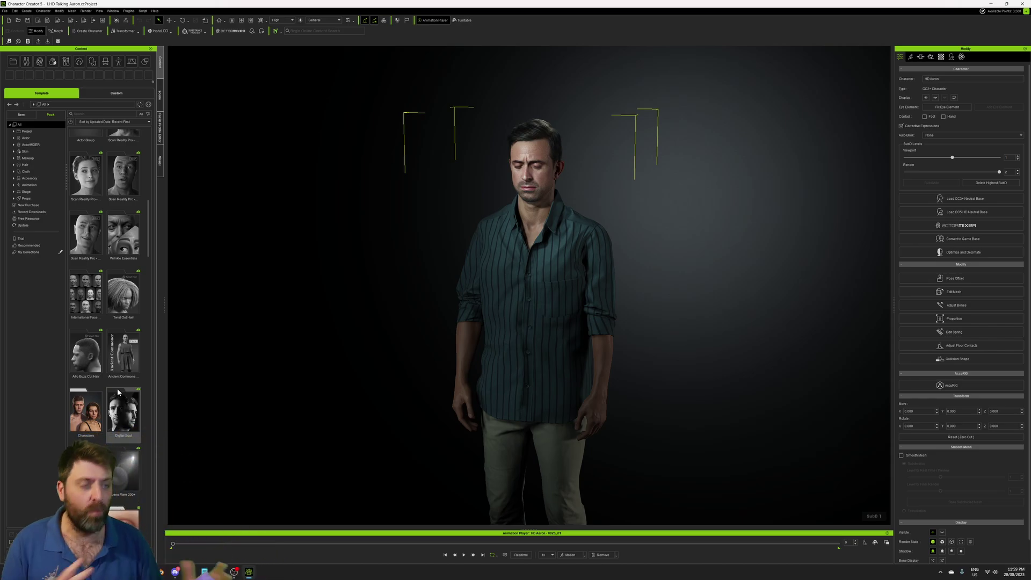
scroll(378, 353, "up", 2)
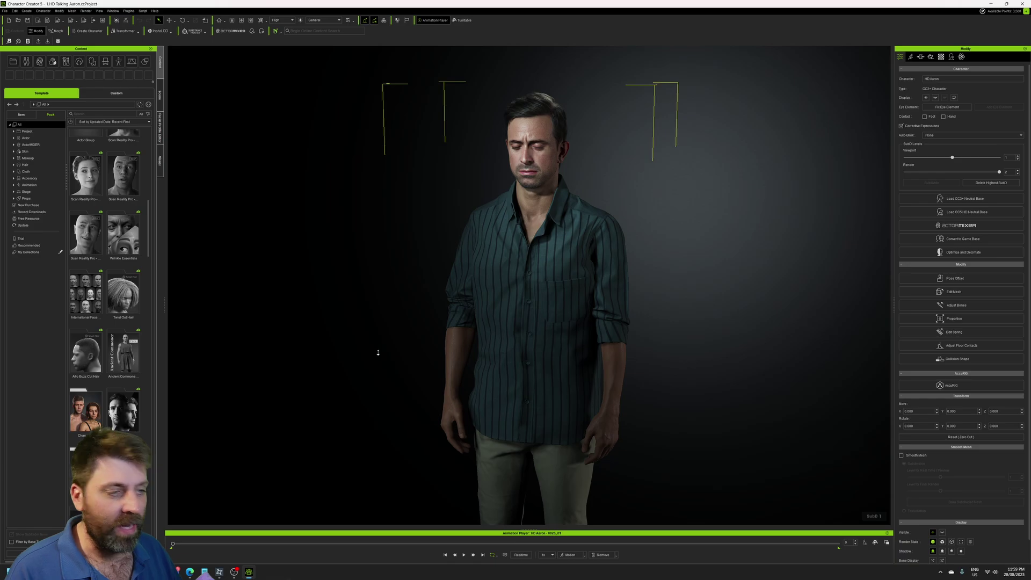
scroll(96, 244, "up", 1)
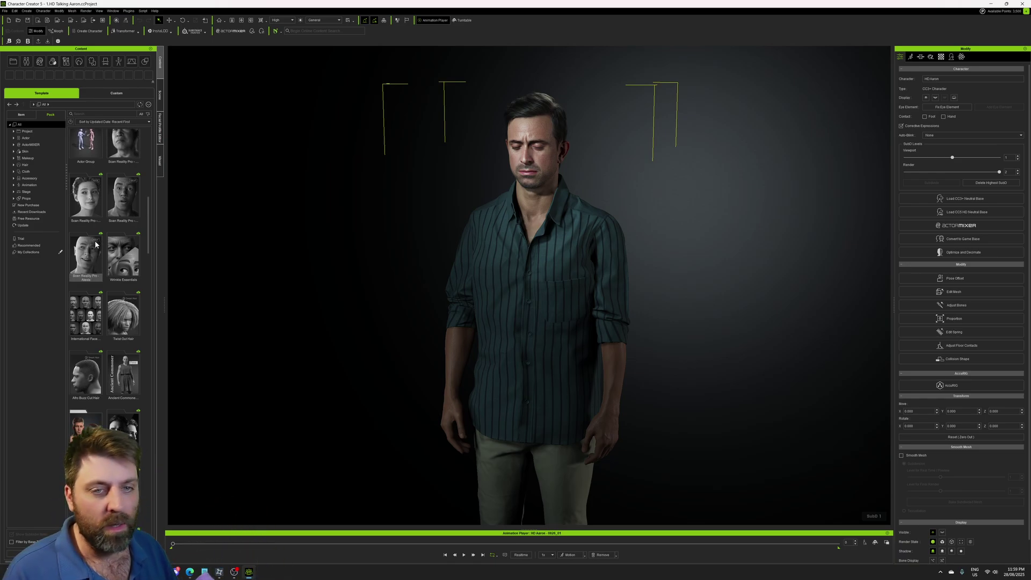
scroll(108, 242, "up", 5)
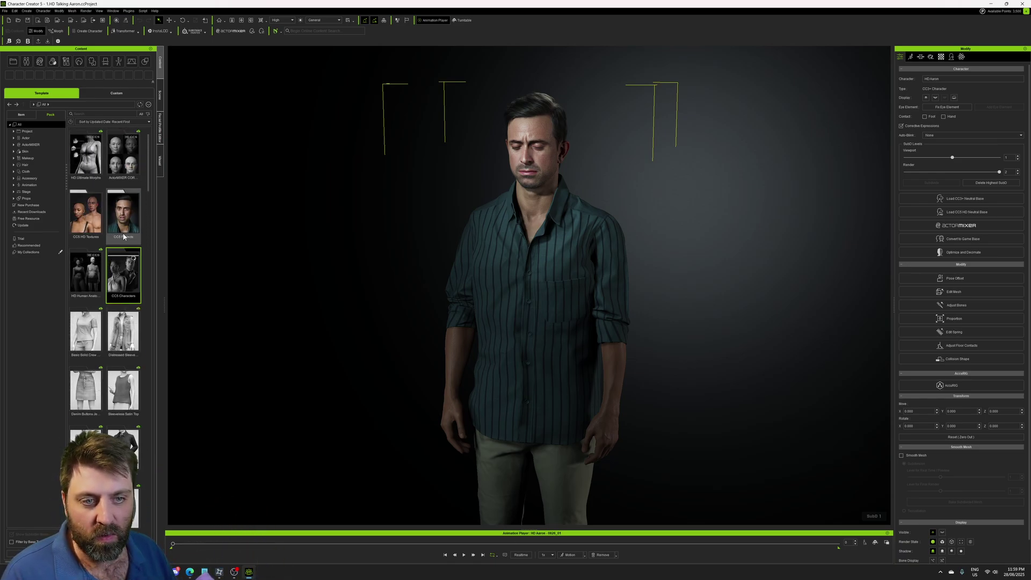
Step: Play Aaron's talking animation and zoom the view in close to his face
left_click(464, 555)
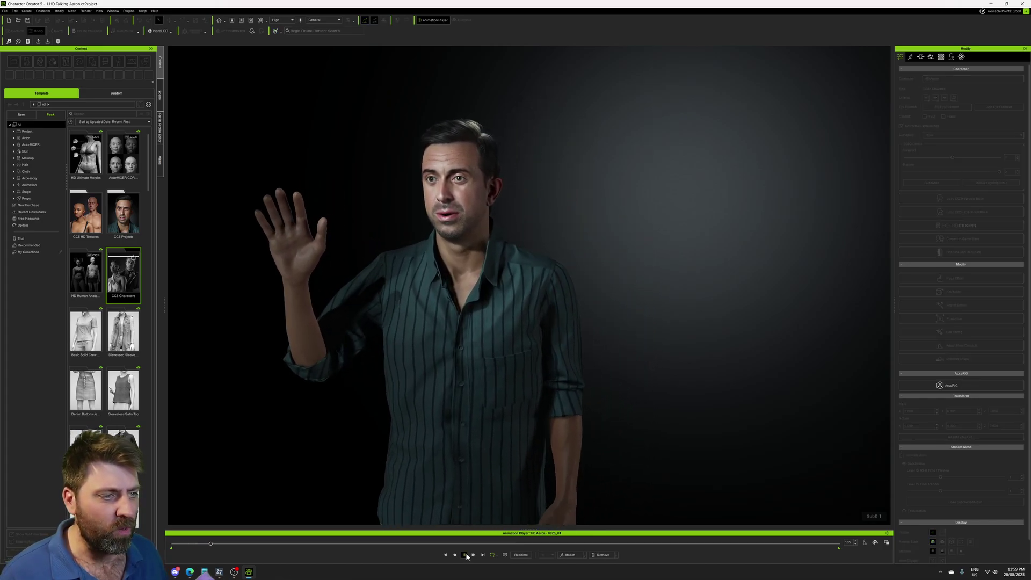
scroll(456, 362, "up", 5)
right_click_drag(456, 361, 473, 343)
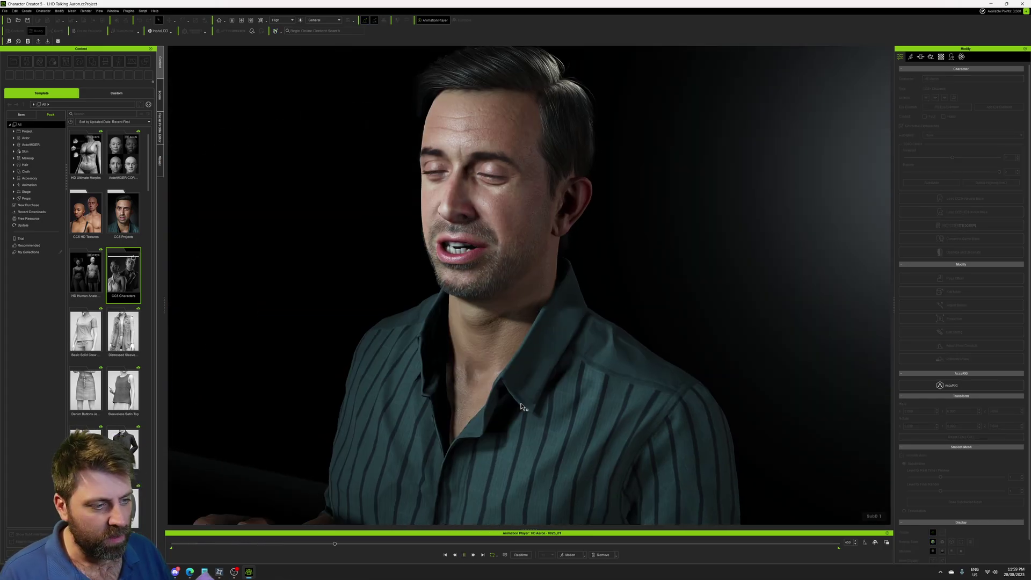
Step: Stop playback on the selected character, frame the head from above, and show the Motion options
left_click(498, 322)
scroll(478, 196, "up", 4)
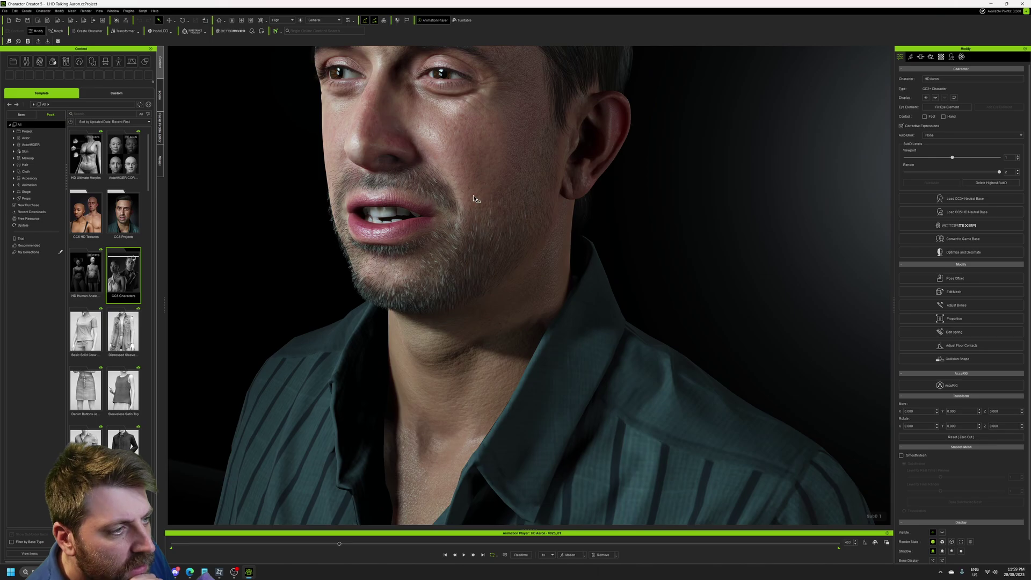
right_click_drag(473, 176, 492, 351)
middle_click_drag(492, 350, 481, 325)
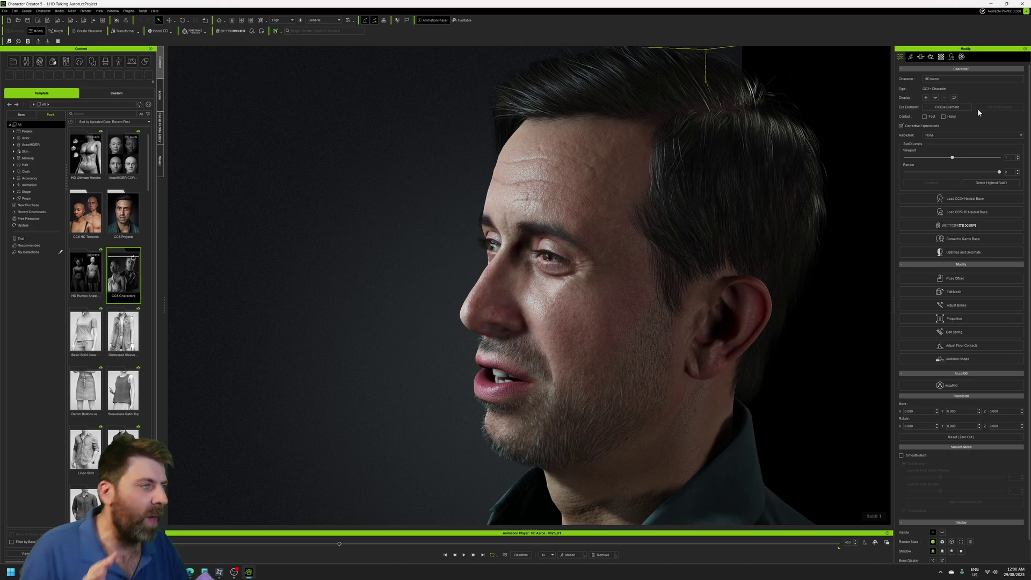
left_click(910, 56)
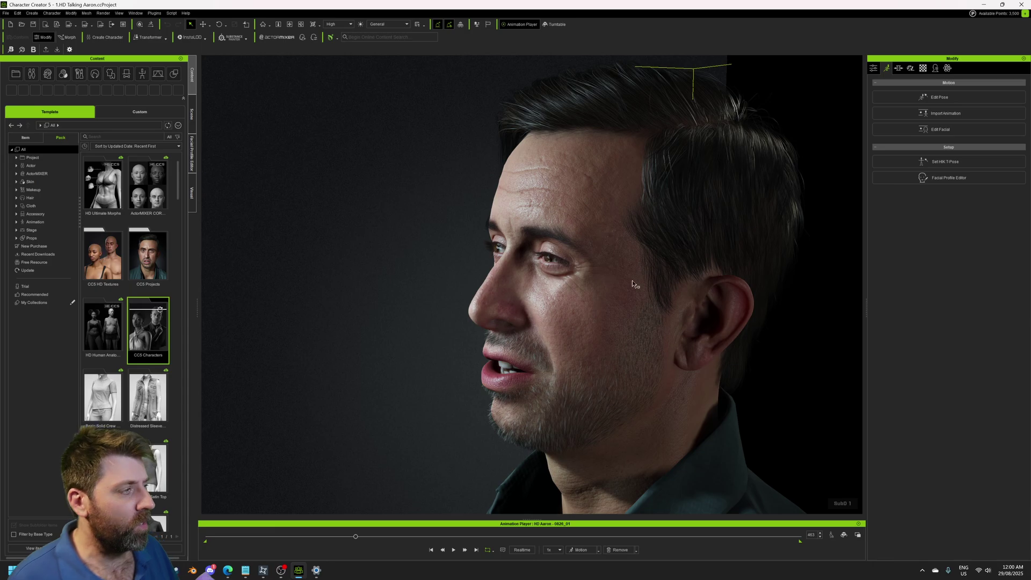
Step: In the Head morphs, set Jaw Scale to 33 and replay the animation
left_click(898, 69)
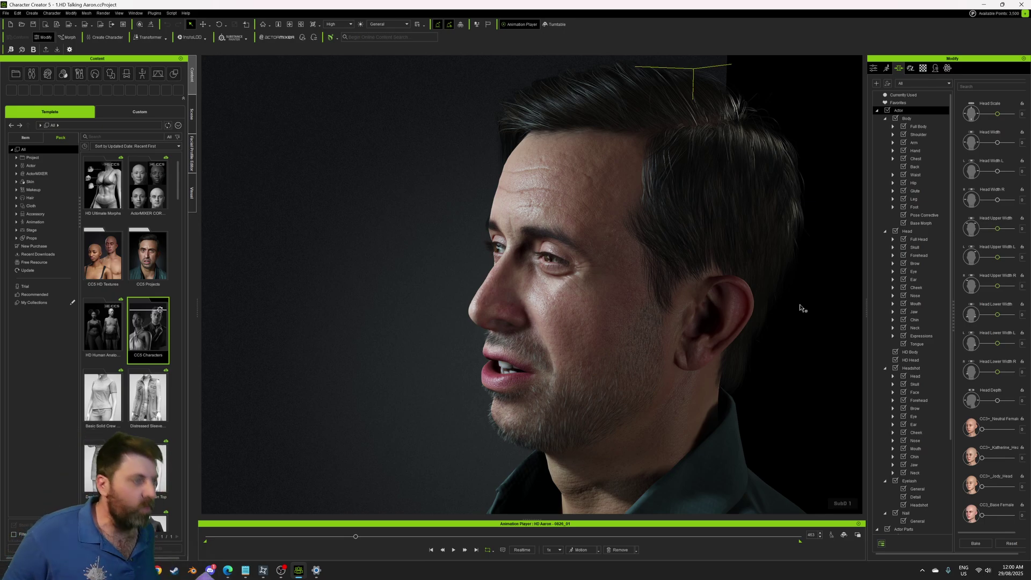
left_click(909, 232)
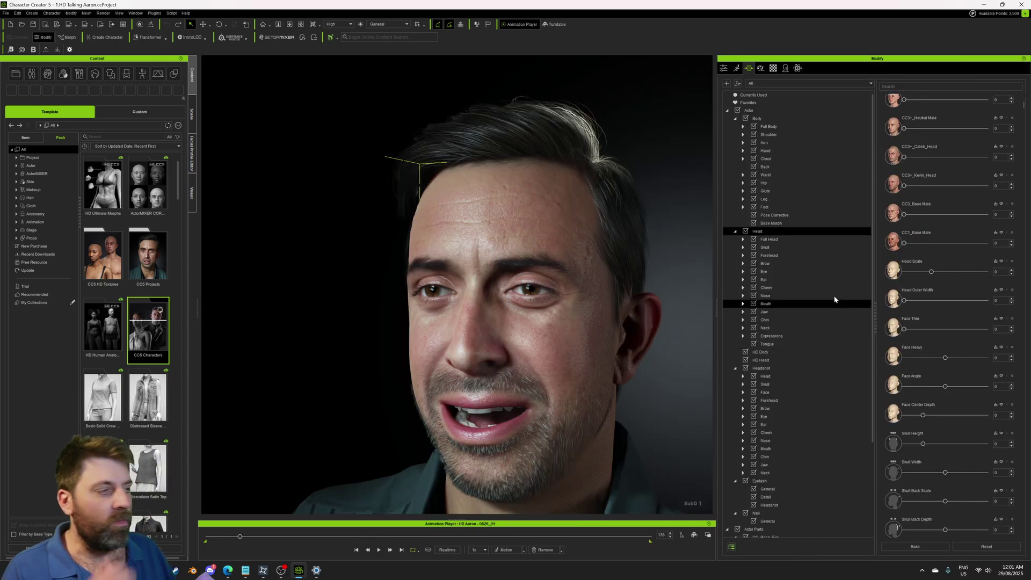
left_click(774, 255)
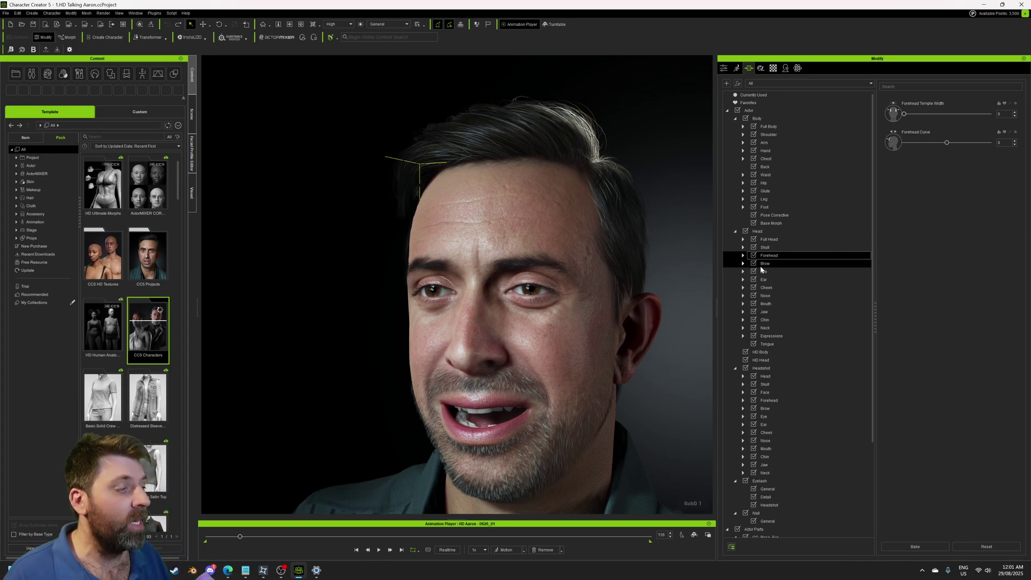
left_click(764, 264)
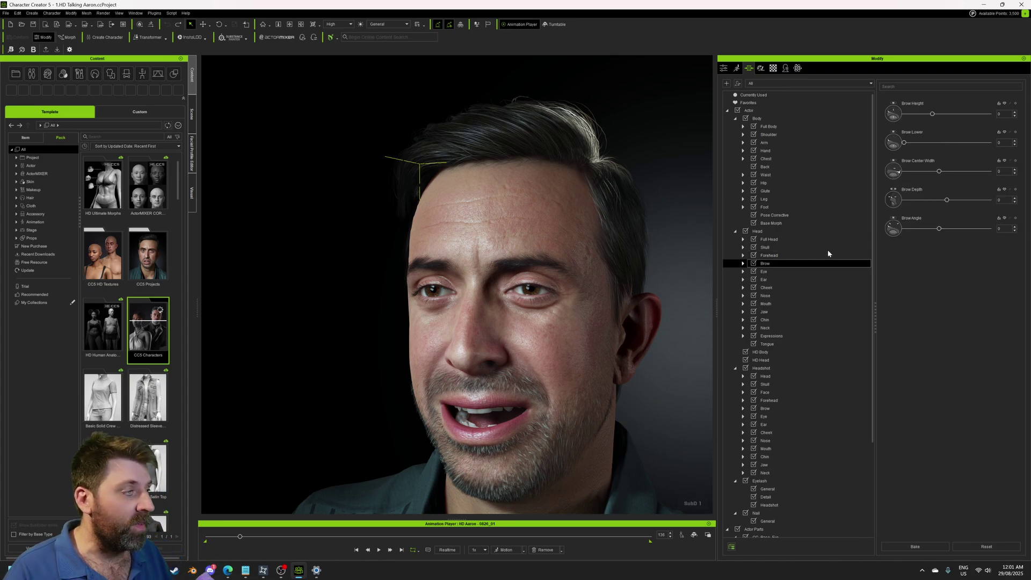
left_click(774, 311)
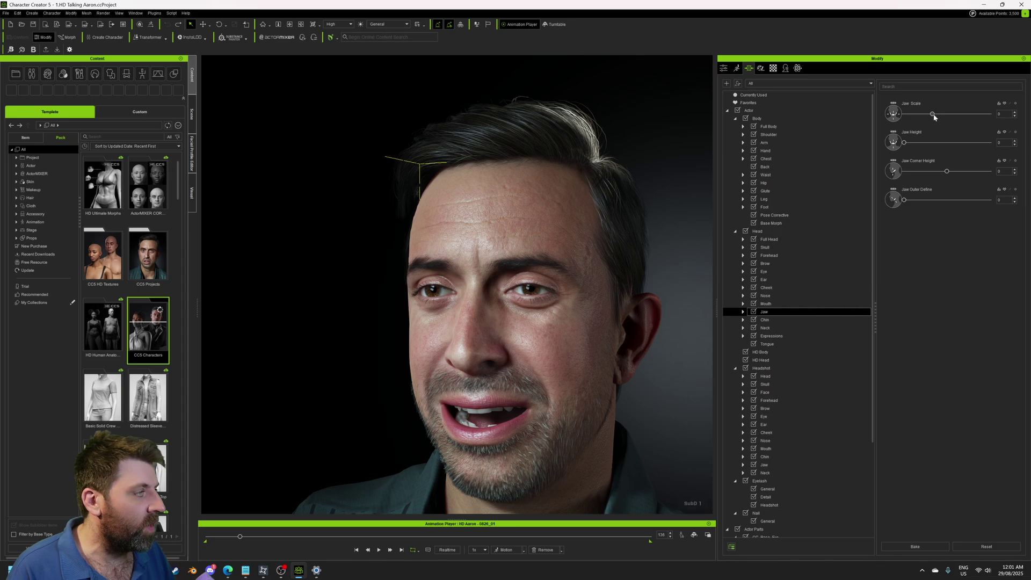
left_click_drag(934, 117, 953, 114)
left_click(379, 551)
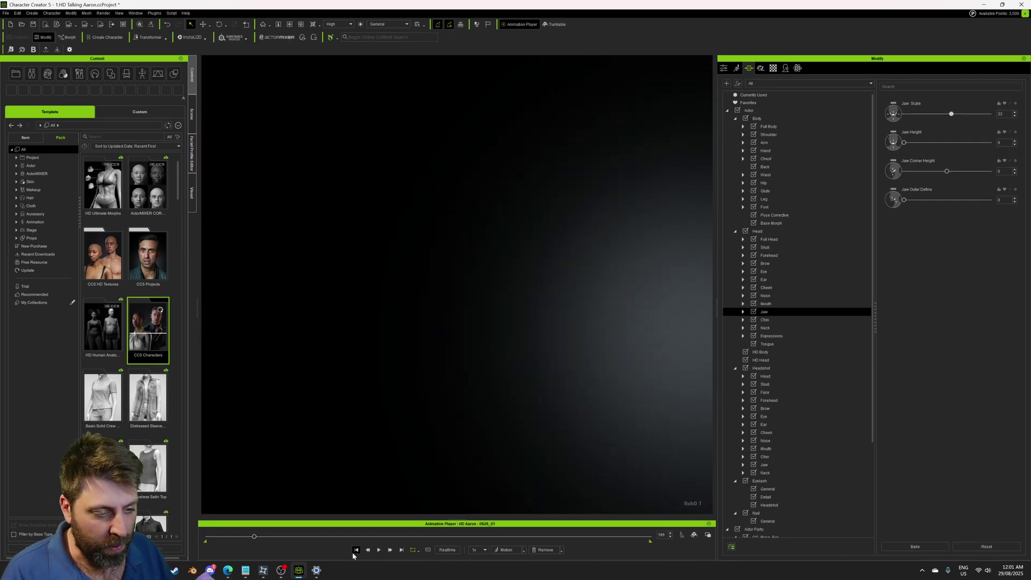
left_click(356, 550)
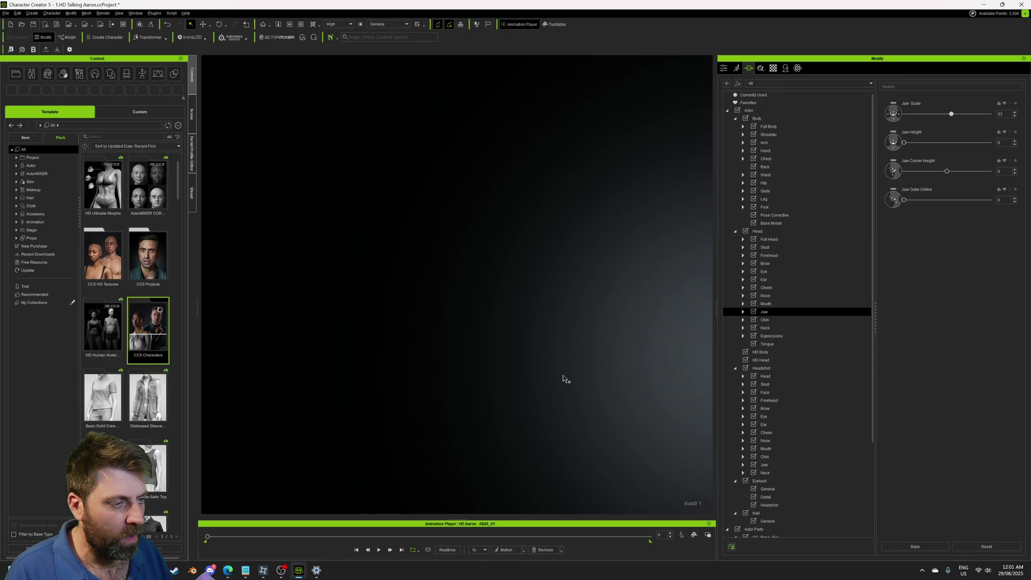
Step: Raise the nose morphs to Nose Height 11 and Nose Ridge Curve A 100, viewing the profile
left_click(411, 302)
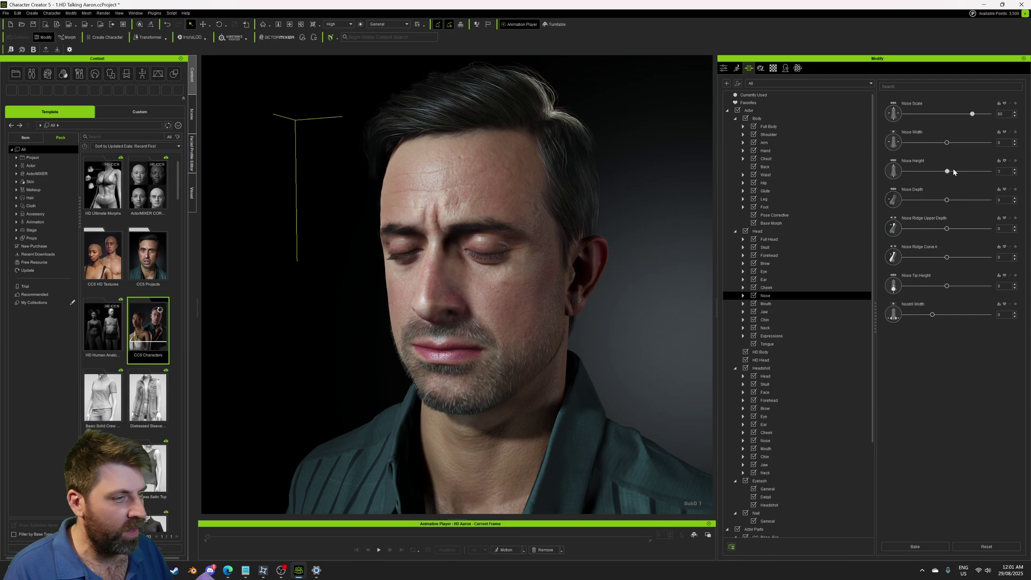
left_click_drag(953, 172, 957, 171)
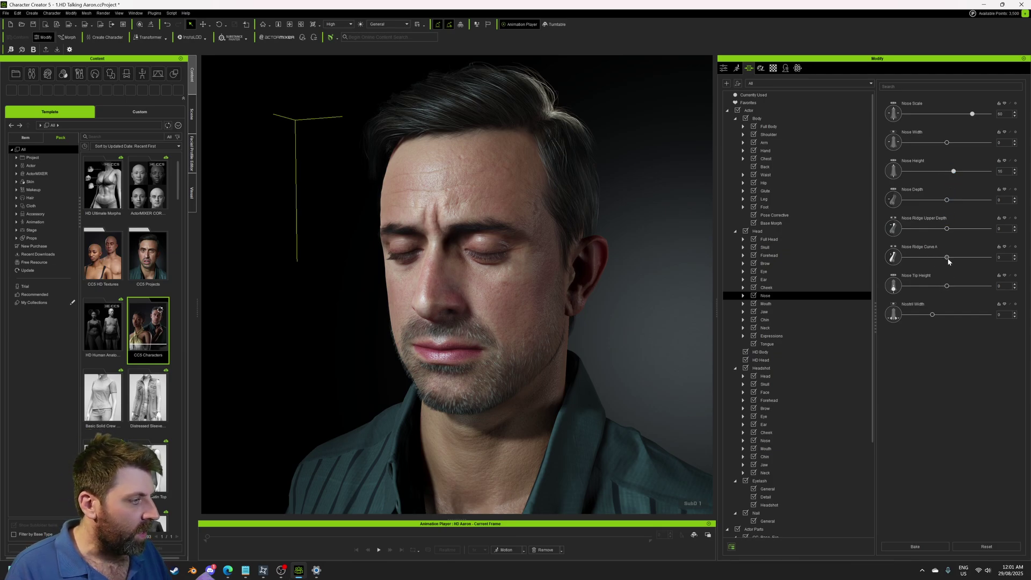
left_click_drag(947, 260, 993, 260)
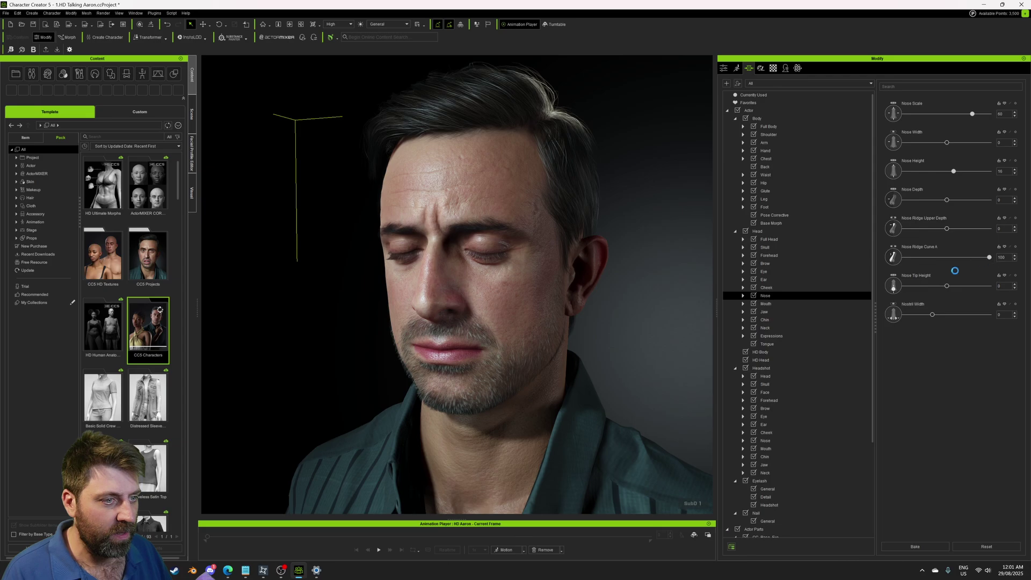
right_click_drag(660, 358, 502, 352)
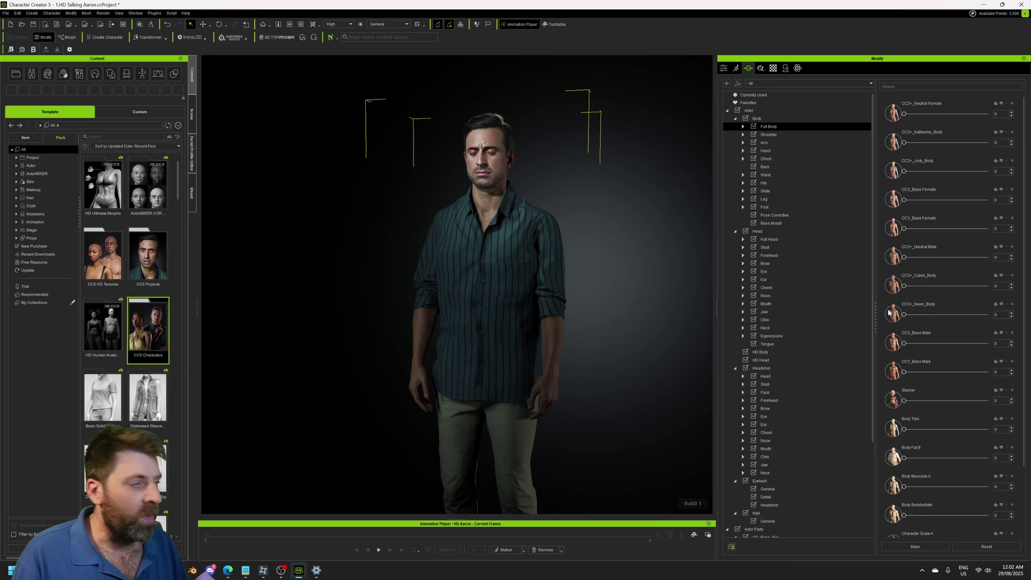
Step: Set the Body > Chest morphs to Chest Scale 29 and Chest Depth 8
left_click(769, 159)
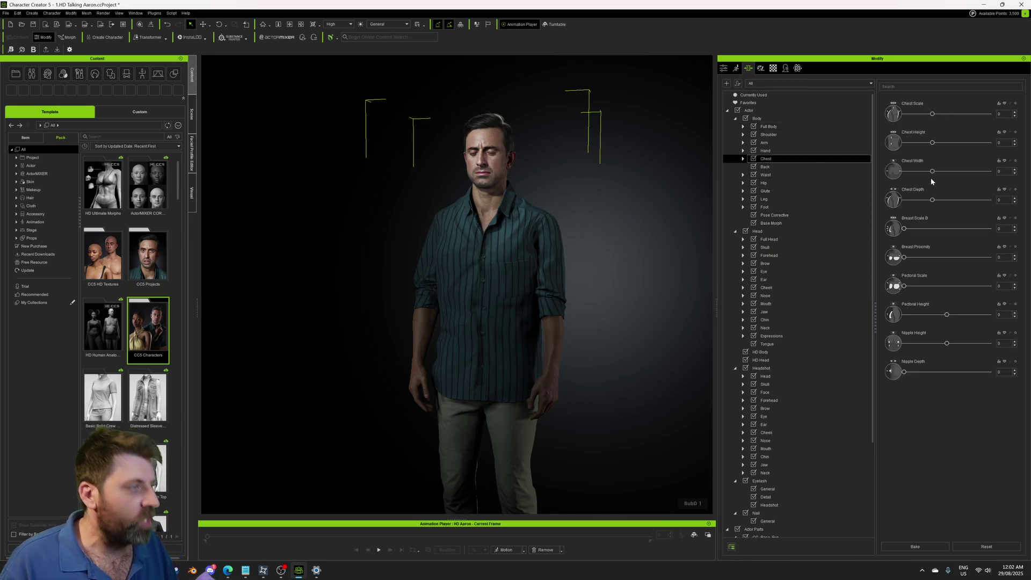
left_click_drag(932, 114, 949, 114)
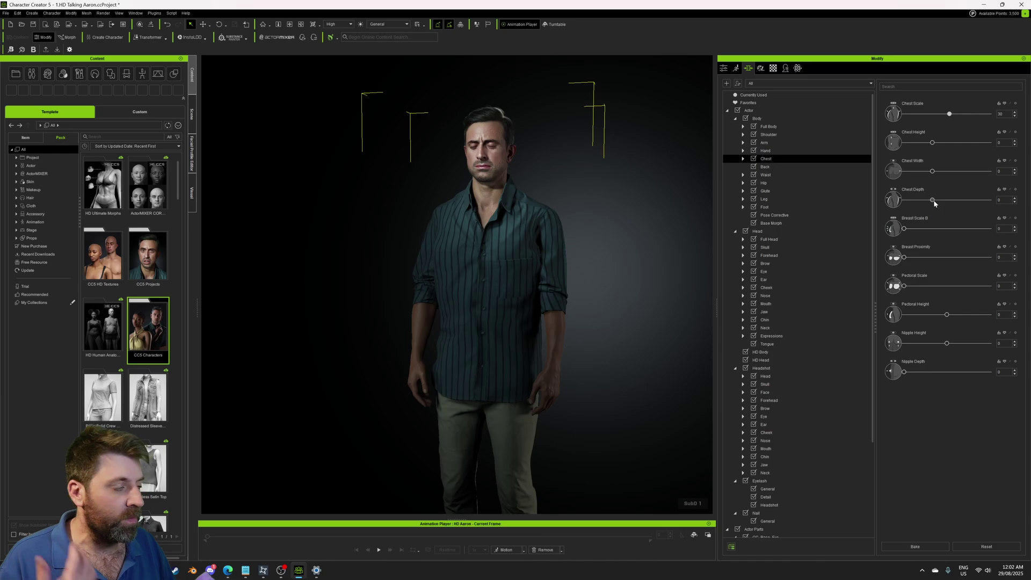
left_click_drag(933, 200, 944, 201)
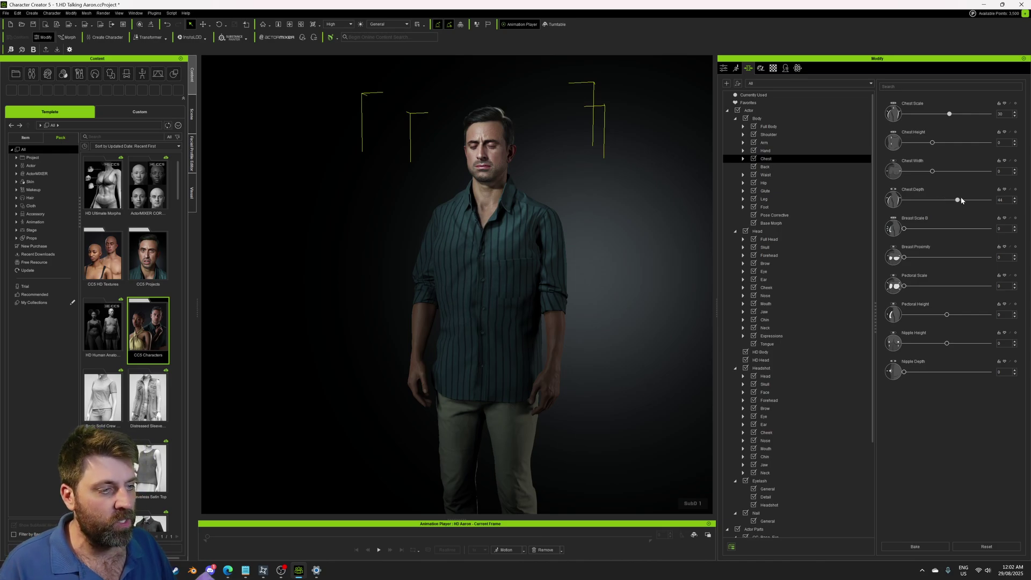
left_click(766, 175)
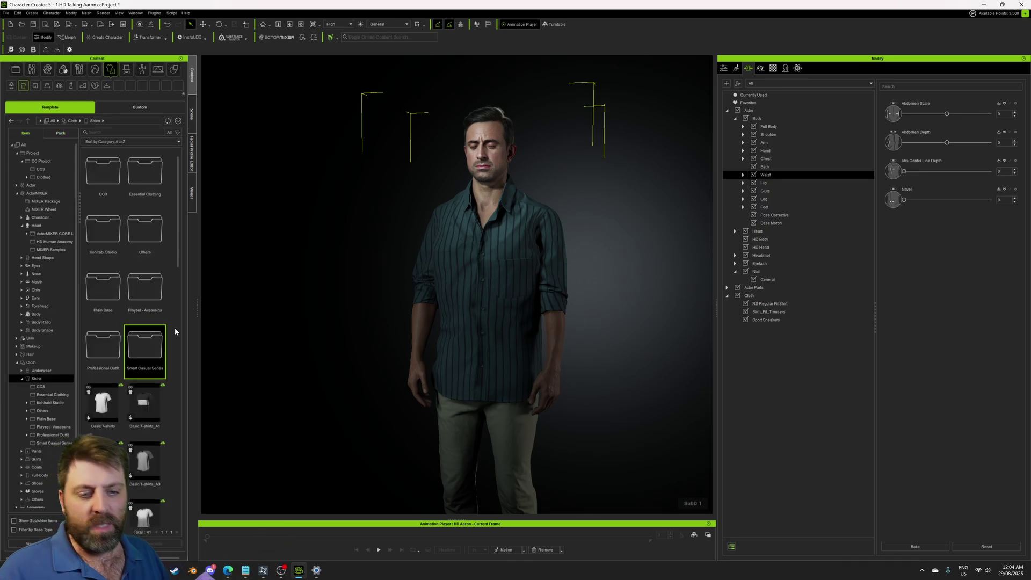
Step: Drag the Layered sweater from Shirts onto Aaron and orbit around to check the fit
scroll(148, 397, "down", 5)
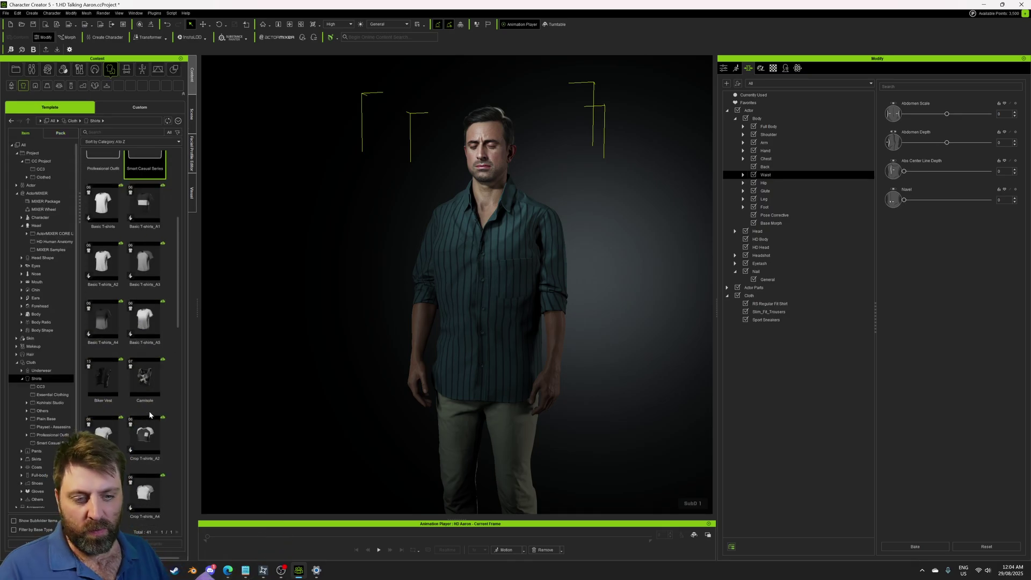
scroll(152, 248, "up", 1)
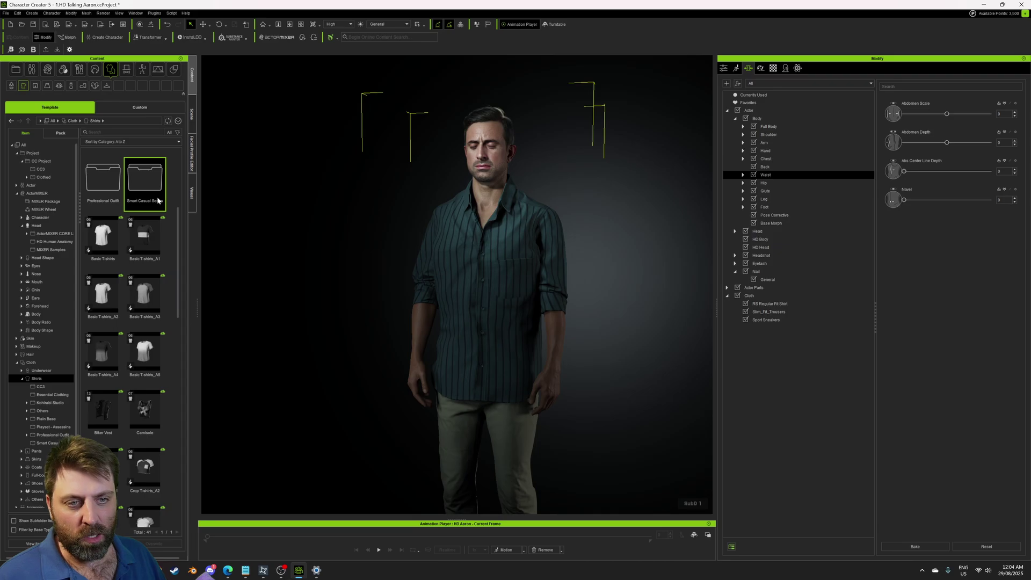
scroll(158, 200, "down", 10)
left_click_drag(145, 311, 481, 290)
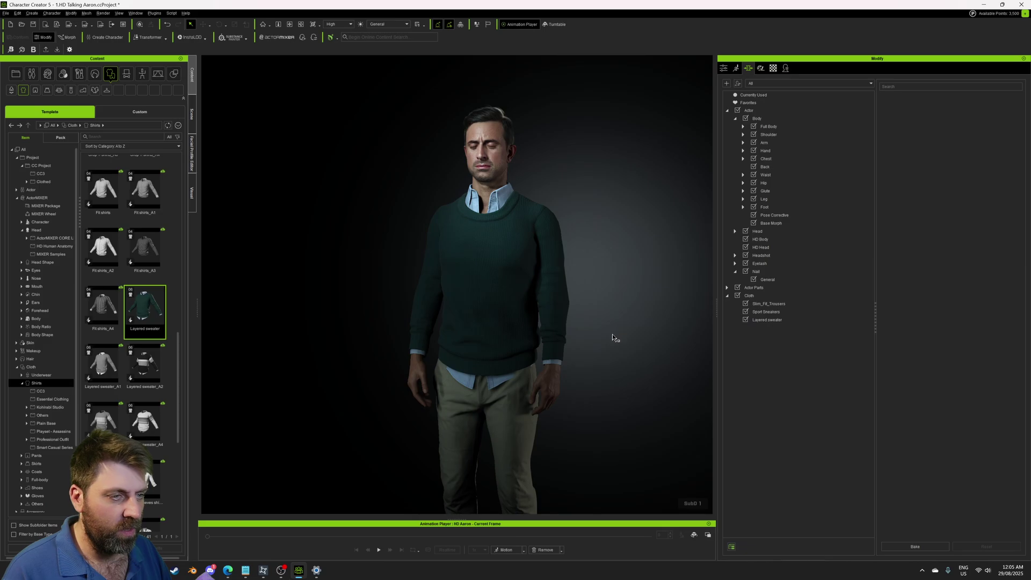
right_click_drag(615, 339, 540, 370)
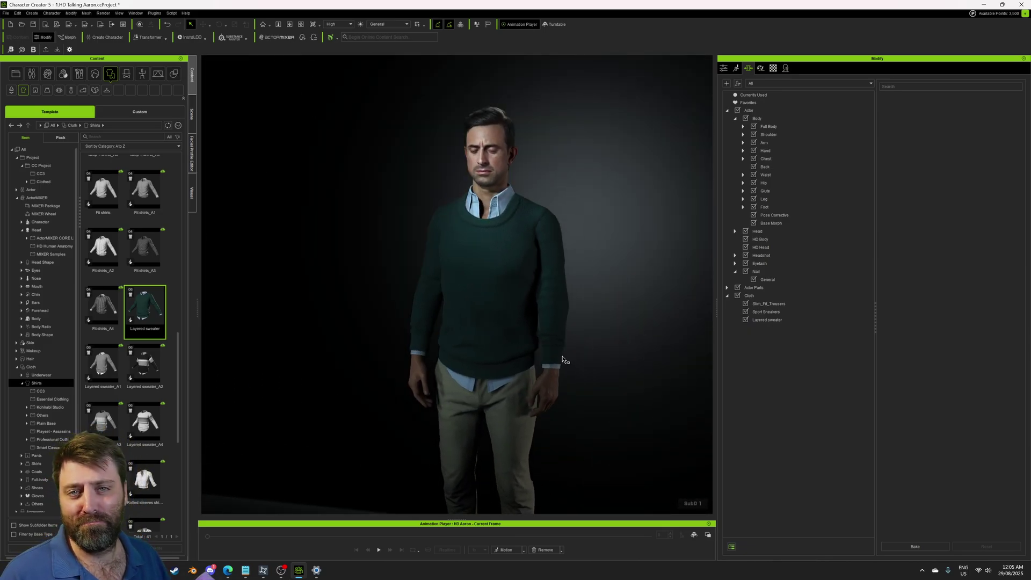
left_click(290, 39)
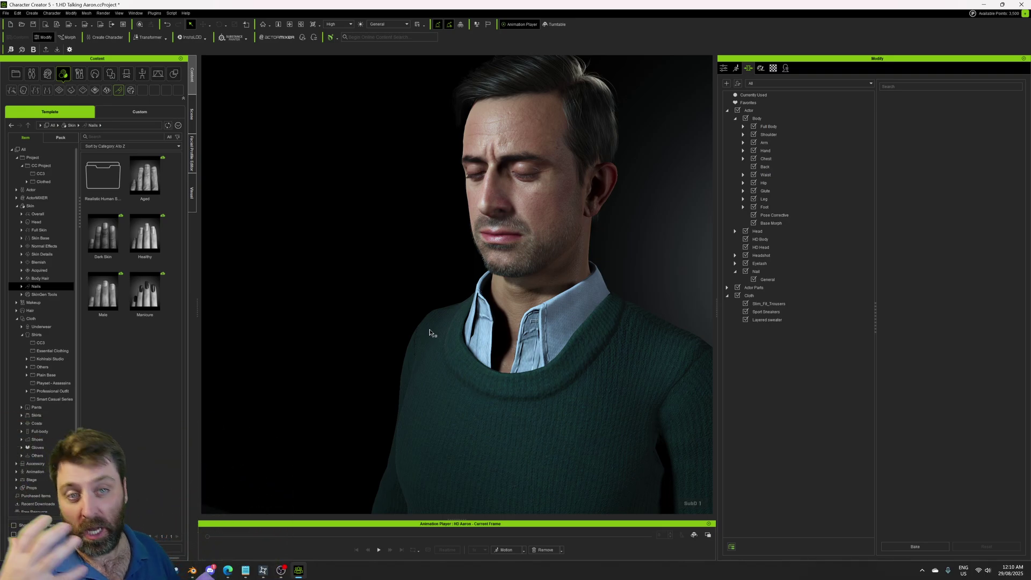
Step: Export the clothed character as FBX with the Blender preset, no embedded textures, and Current Animation
left_click(6, 13)
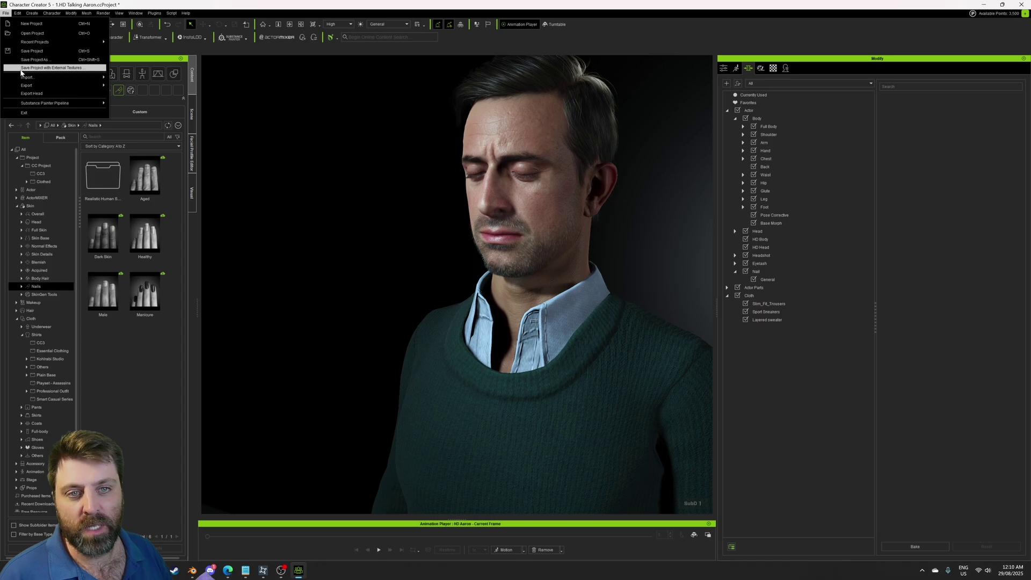
mouse_move(54, 85)
mouse_move(151, 121)
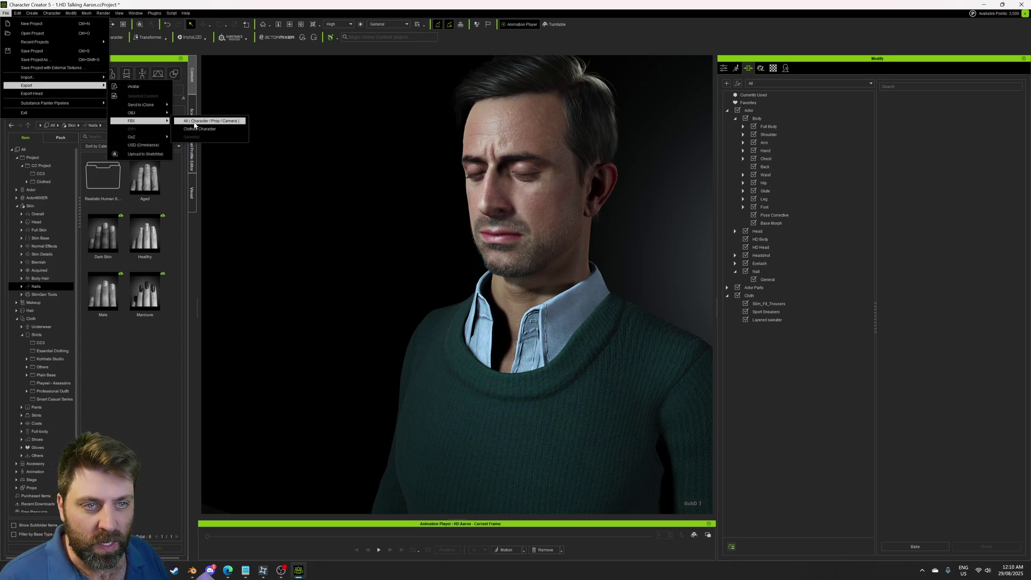
left_click(198, 129)
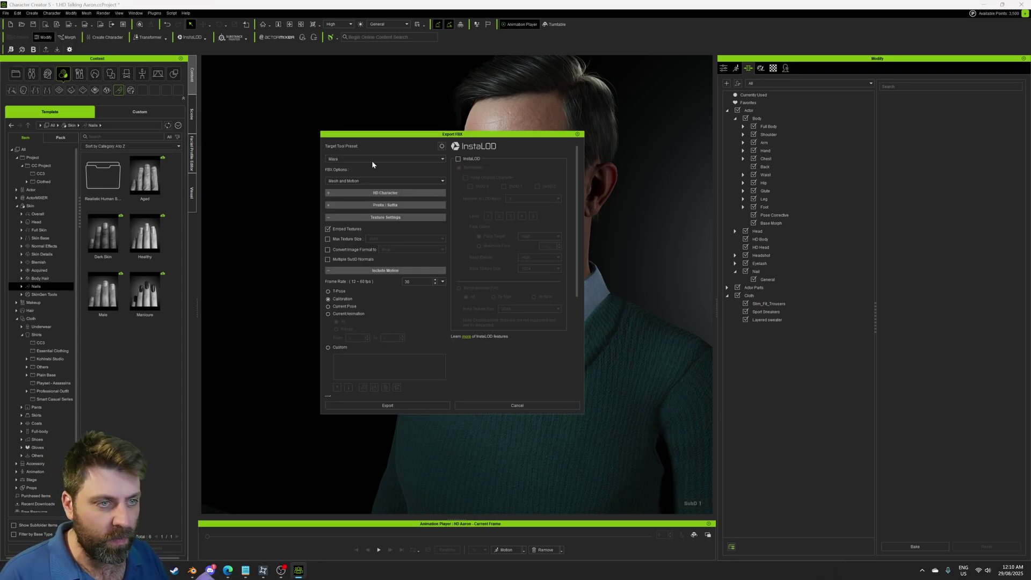
left_click(372, 160)
left_click(380, 212)
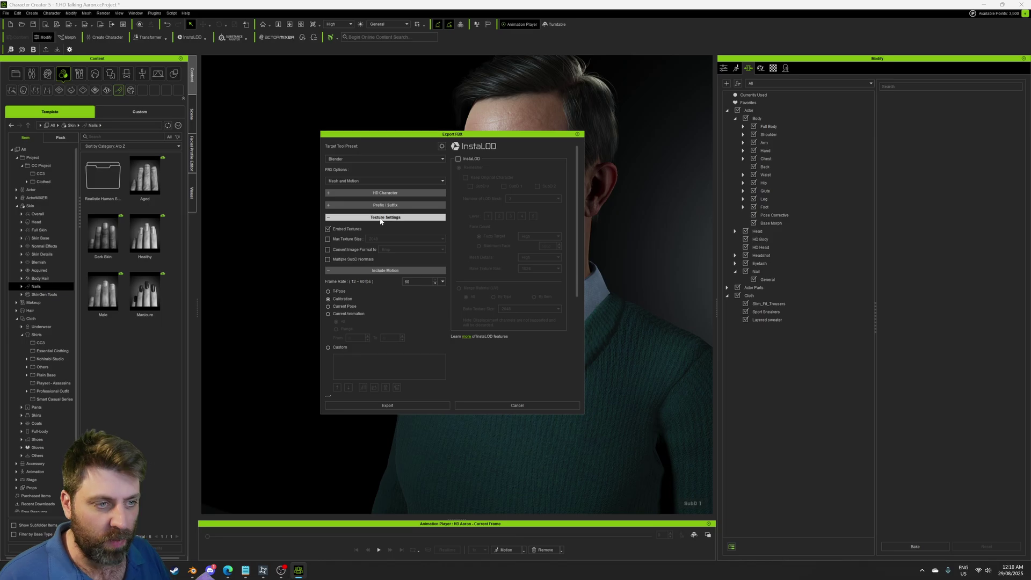
left_click(329, 228)
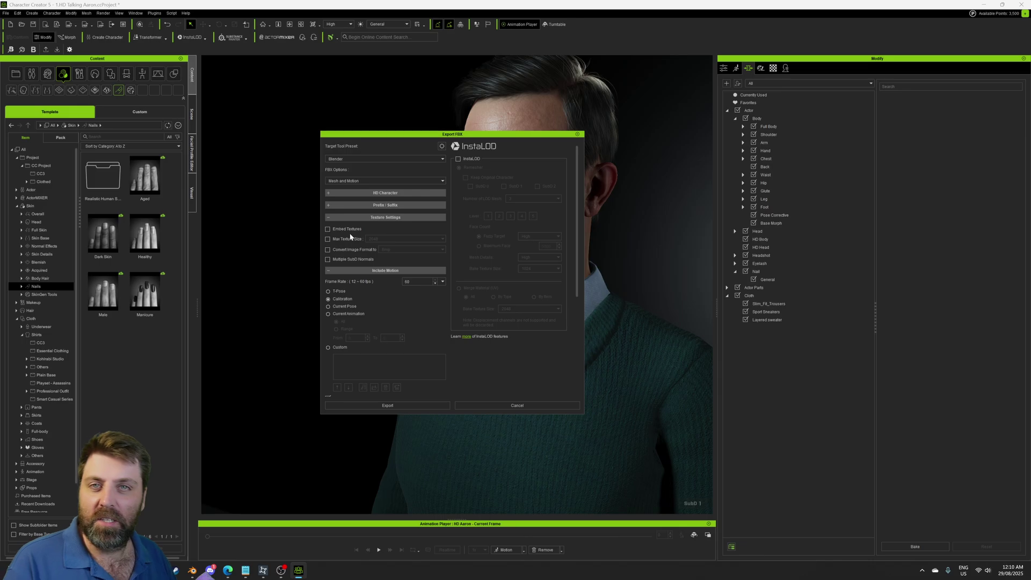
left_click(346, 313)
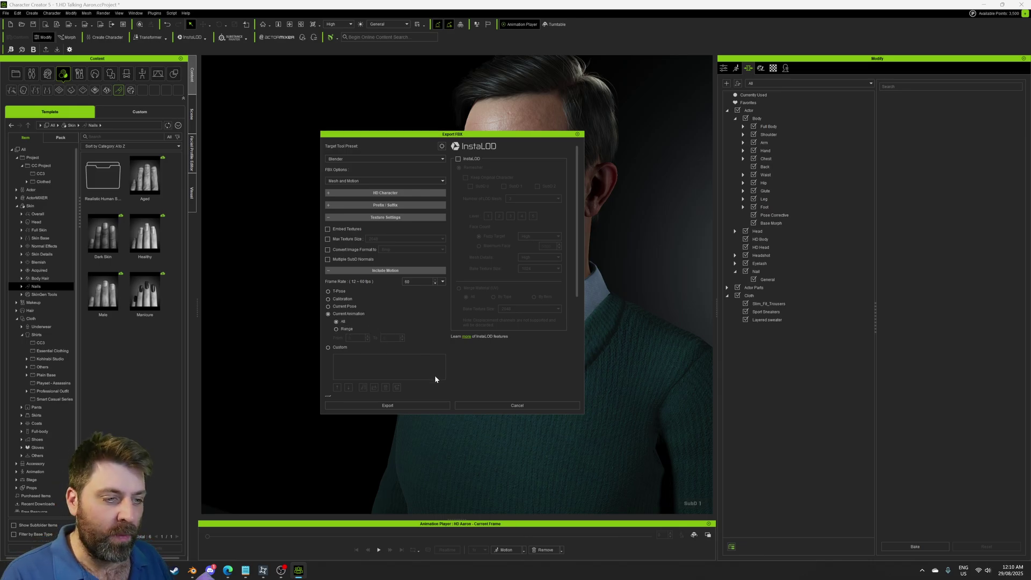
left_click(418, 405)
key("Return")
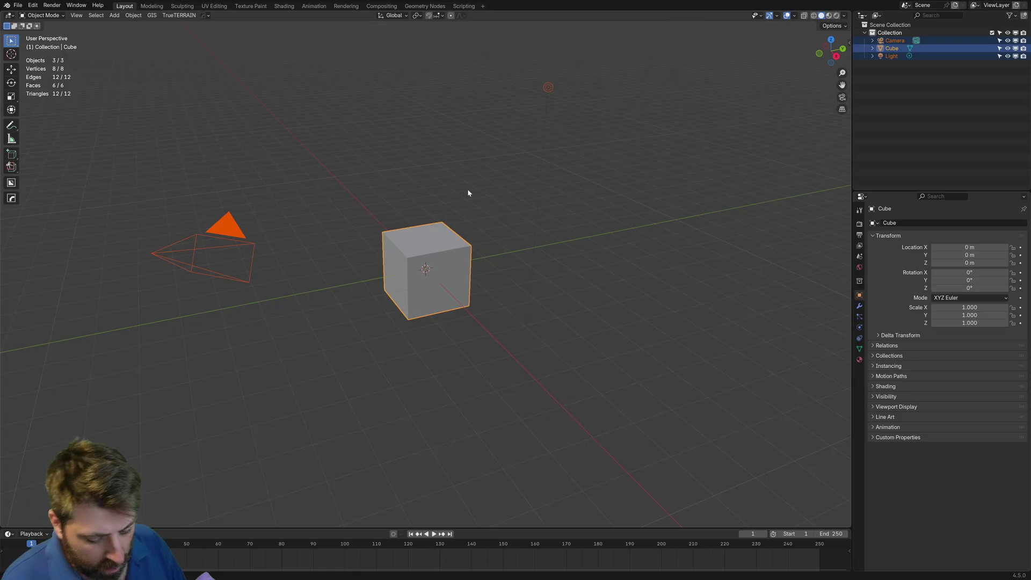
Step: Delete the default cube, camera and light, and bring up the CC/iC Pipeline sidebar
key("Delete")
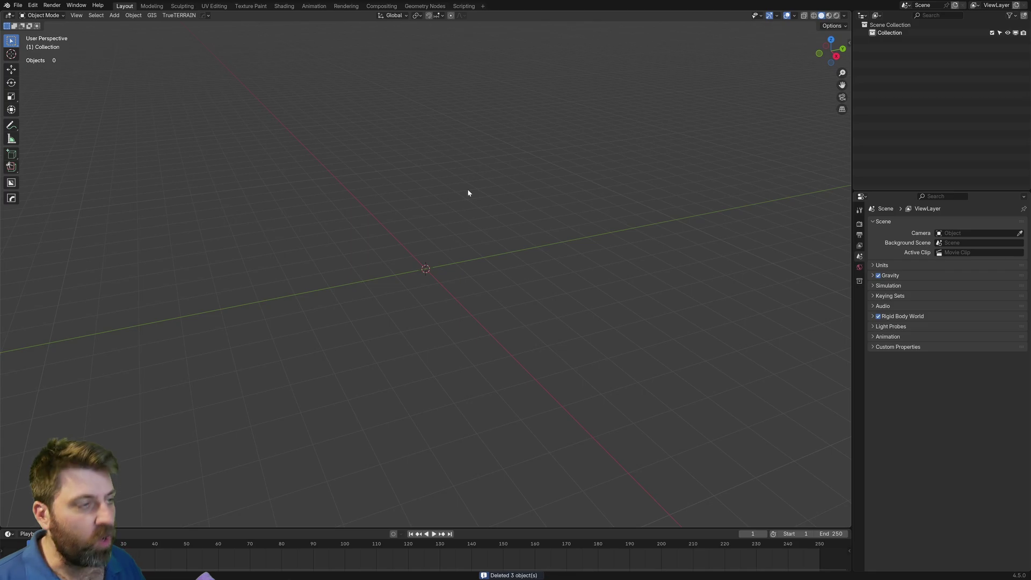
key("n")
scroll(848, 349, "down", 10)
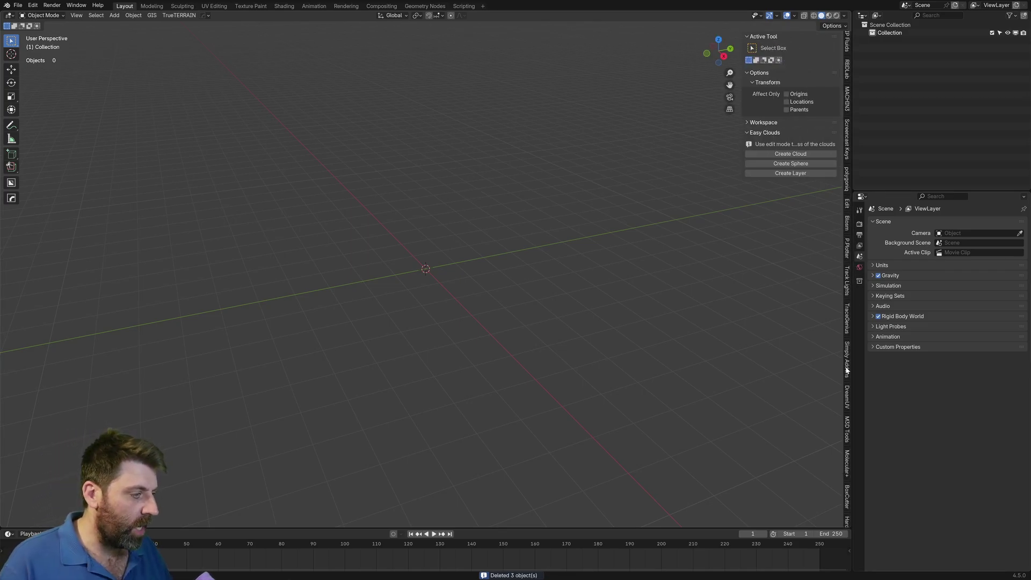
left_click(849, 397)
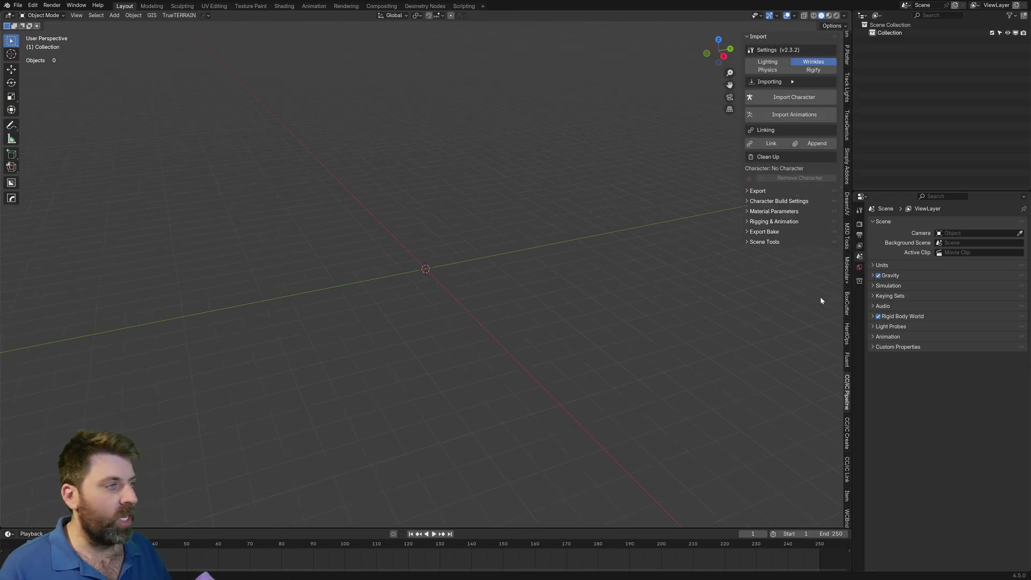
Step: Import AAron.Fbx from F:\Temp\TestCharCC5 as a character
left_click(798, 98)
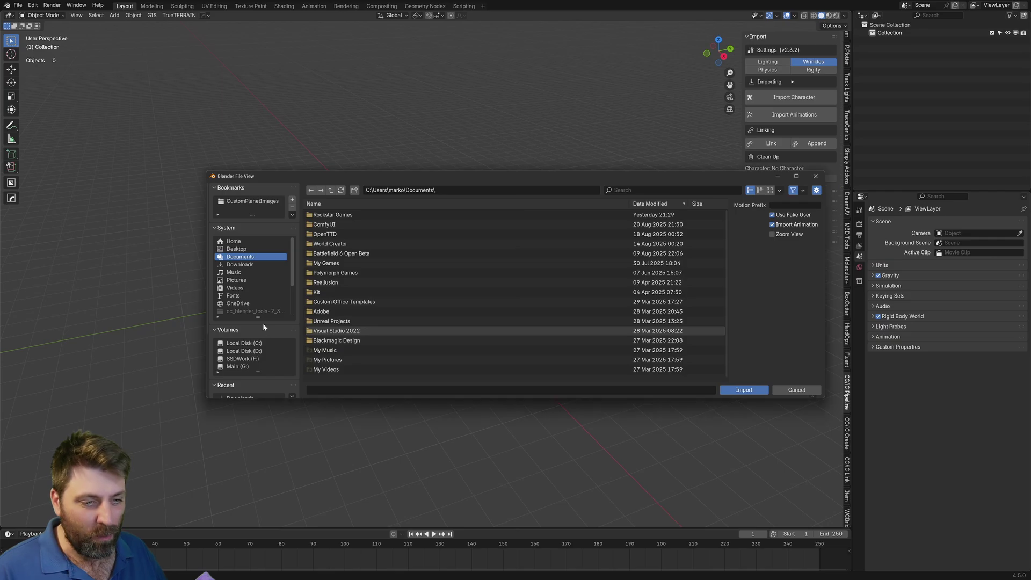
left_click(242, 358)
left_click(333, 218)
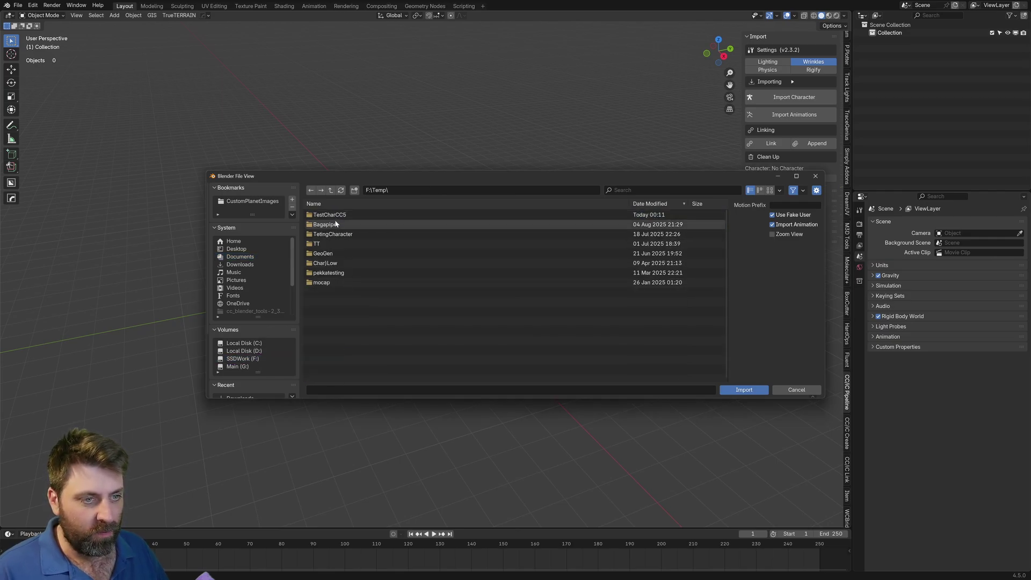
left_click(330, 214)
left_click(325, 235)
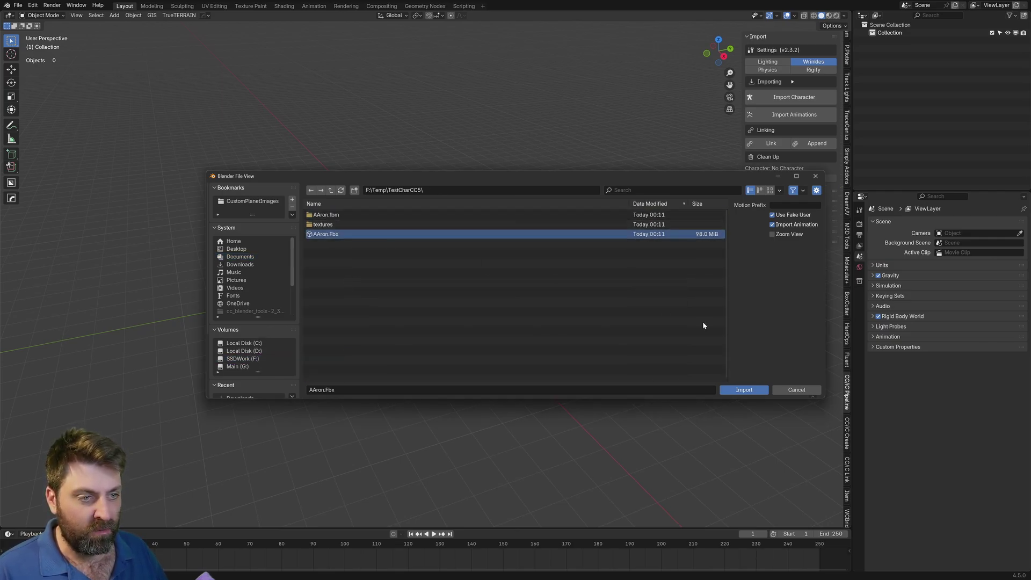
left_click(743, 390)
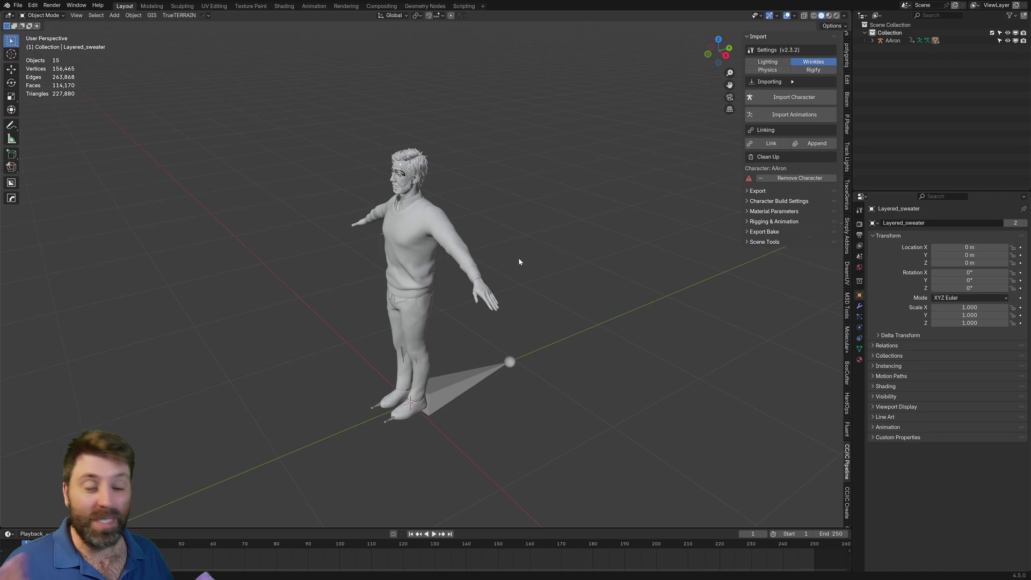
Step: Remove and re-import the AAron character, then scrub its walk animation to frame 150
left_click(784, 178)
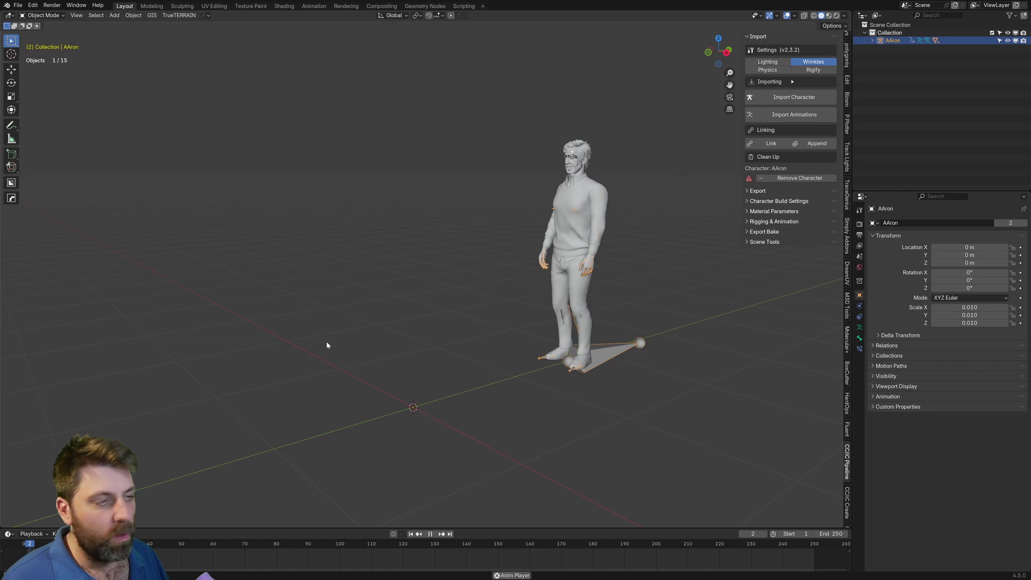
middle_click_drag(347, 366, 343, 386)
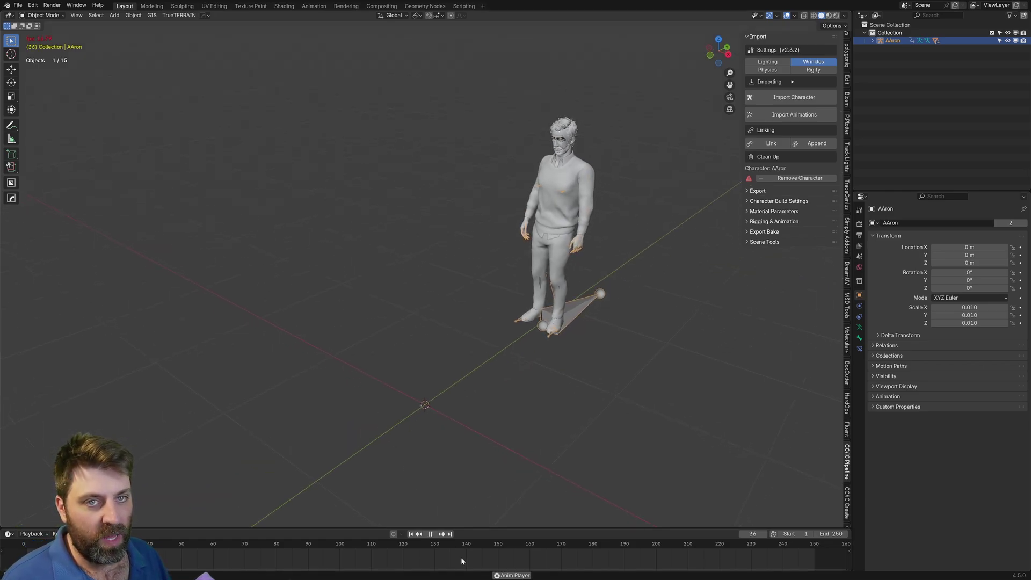
left_click_drag(355, 554, 497, 559)
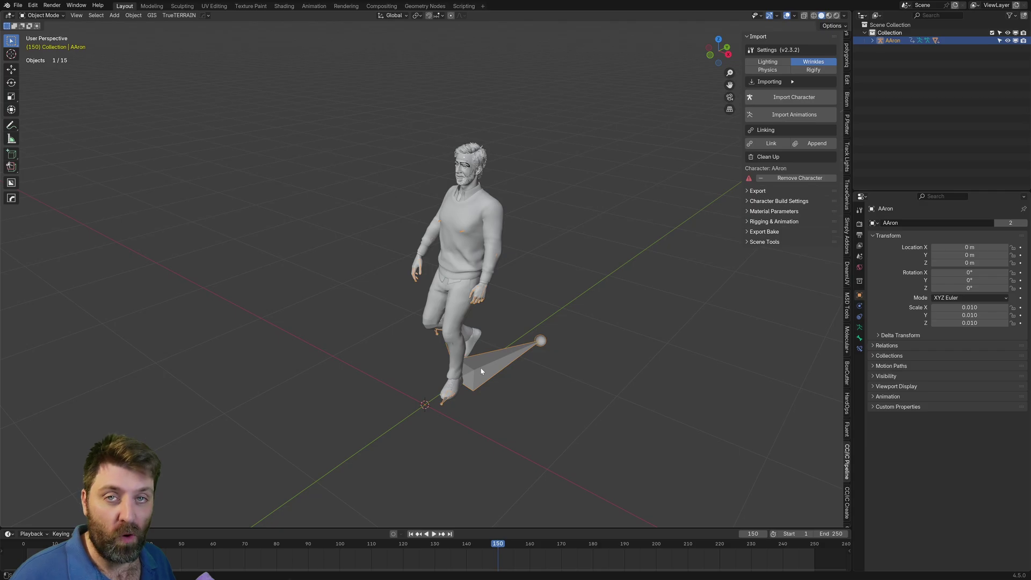
Step: Generate the AAron_Rigify control rig from the Quick Rigify setup
left_click(773, 222)
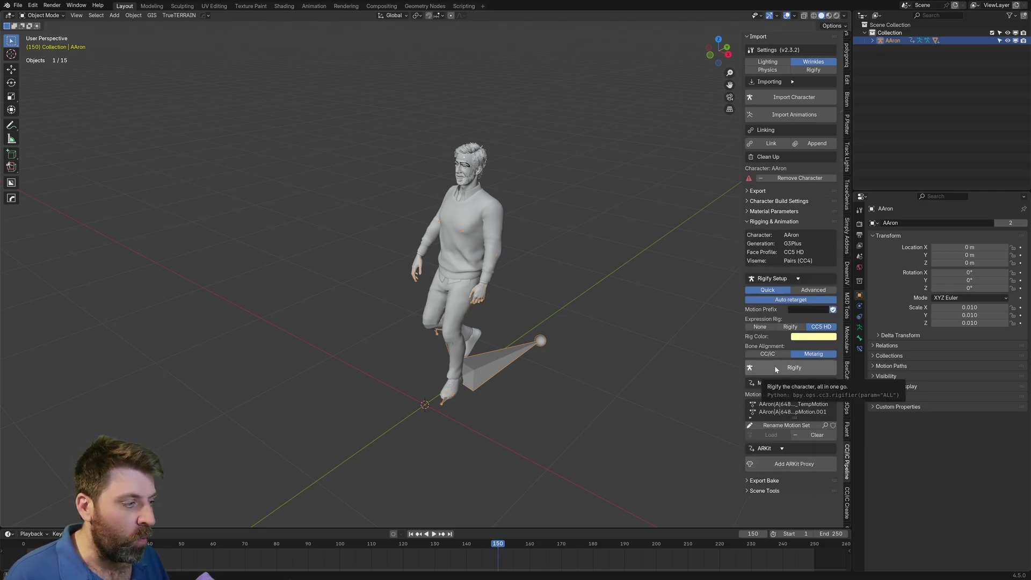
mouse_move(477, 539)
left_mouse_down()
mouse_move(340, 539)
mouse_move(489, 541)
left_mouse_up()
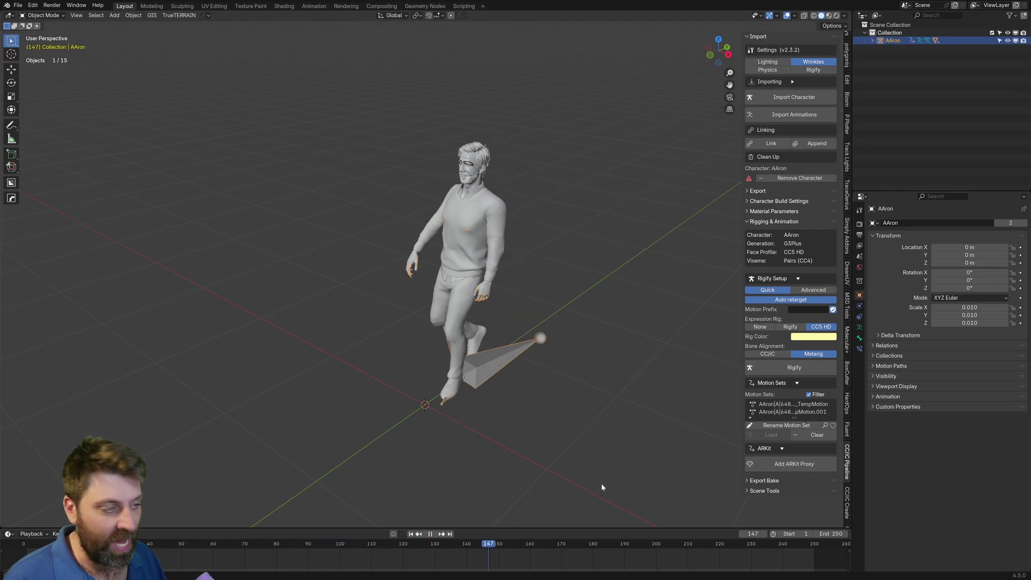
left_click(773, 367)
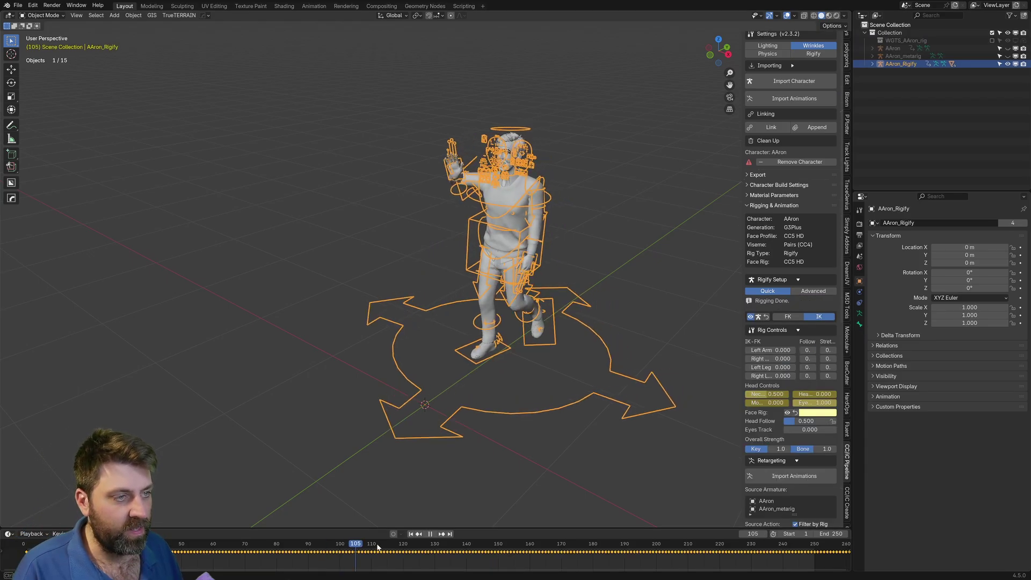
Step: Stop playback and frame the rigged character in front orthographic view (numpad 1)
key("space")
middle_click_drag(506, 181, 474, 244)
scroll(492, 182, "up", 3)
scroll(523, 156, "up", 4)
scroll(469, 251, "up", 2)
key("KP_1")
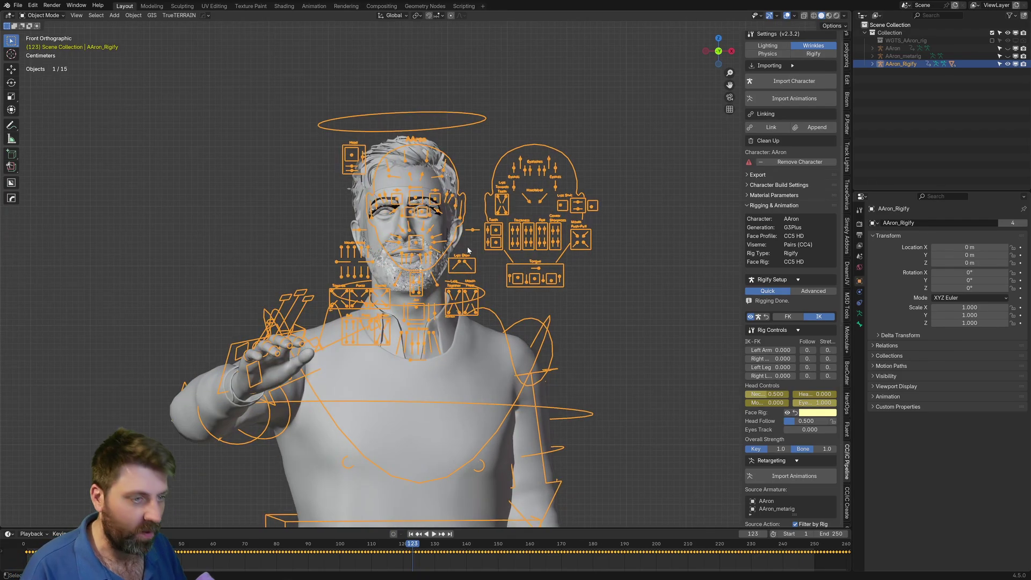
scroll(805, 403, "down", 10)
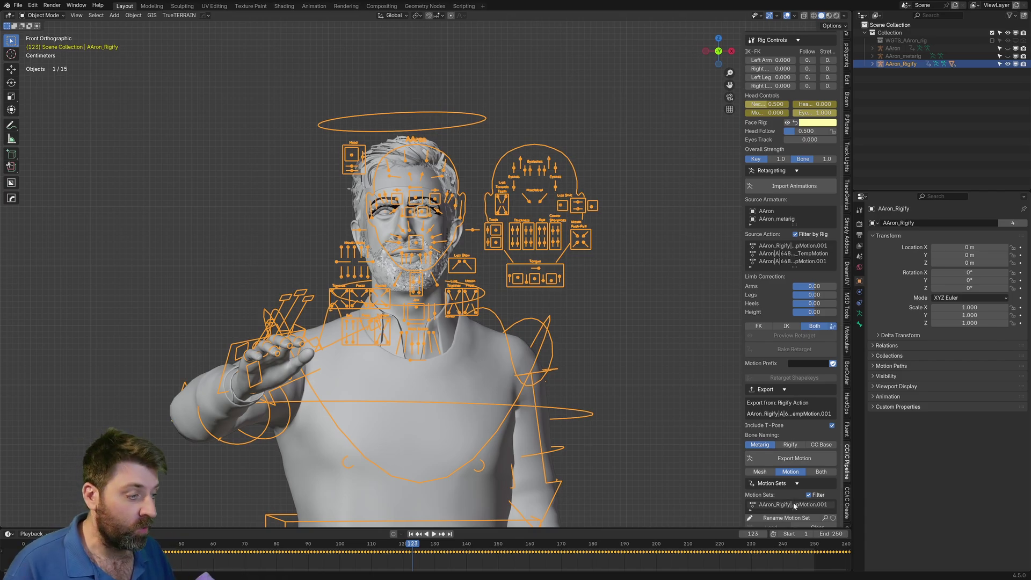
scroll(797, 392, "down", 3)
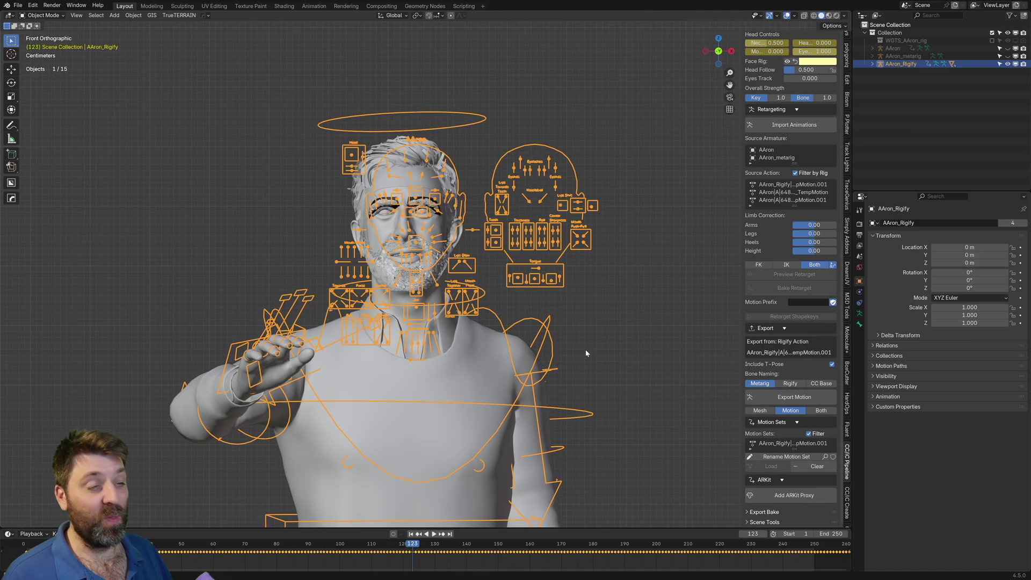
Step: Switch the viewport to Rendered shading lit by the Scene World
mouse_move(586, 349)
middle_mouse_down()
mouse_move(623, 254)
mouse_move(666, 193)
middle_mouse_up()
left_click(836, 16)
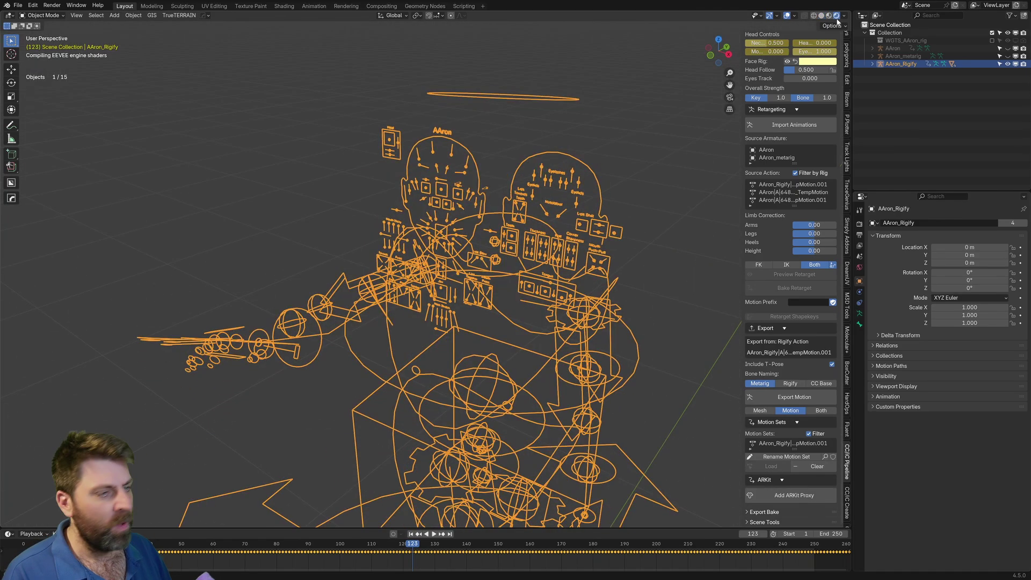
left_click(845, 16)
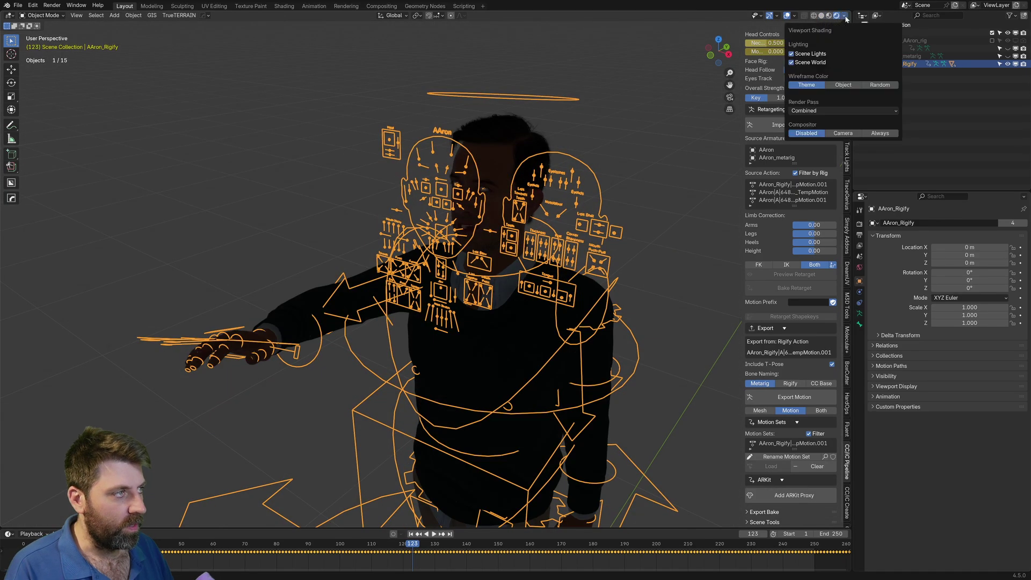
left_click(804, 62)
Step: Turn off overlays, orbit around Aaron's head to inspect it, and display the Render properties
mouse_move(672, 226)
middle_mouse_down()
mouse_move(566, 304)
mouse_move(670, 97)
middle_mouse_up()
scroll(566, 304, "up", 4)
left_click(785, 16)
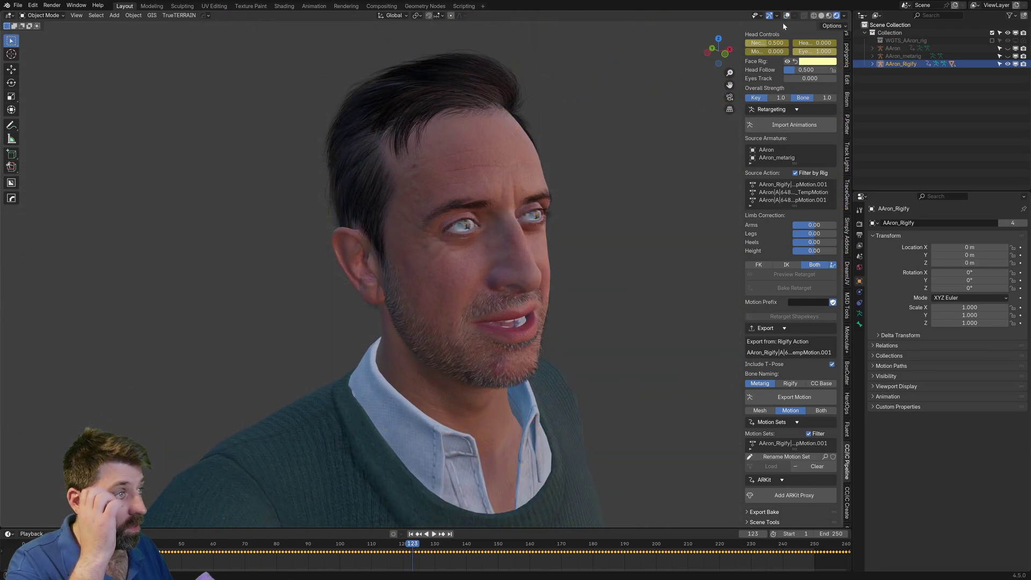
scroll(601, 295, "down", 2)
middle_click_drag(601, 295, 530, 293)
scroll(530, 334, "up", 4)
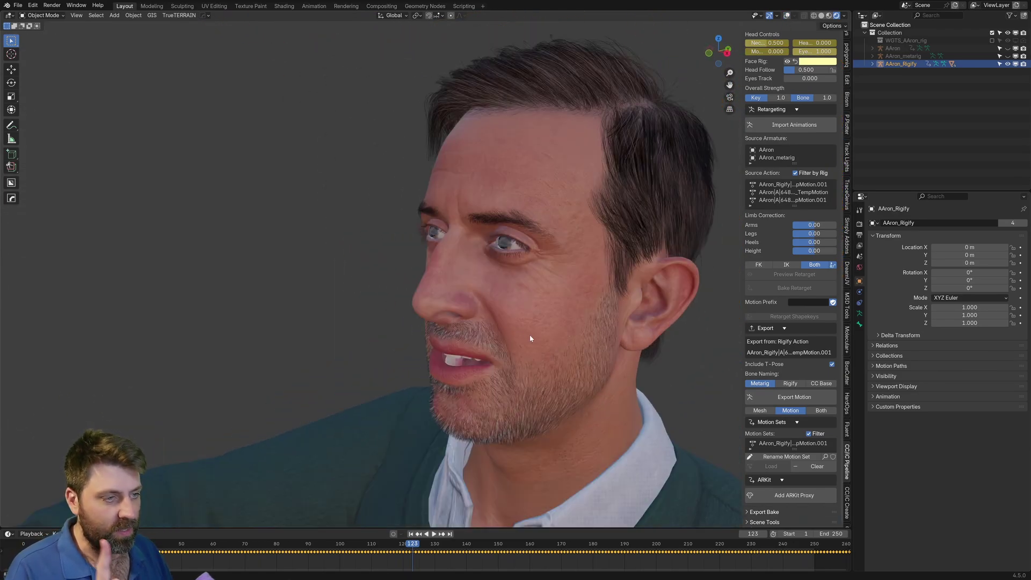
middle_click_drag(529, 334, 483, 265)
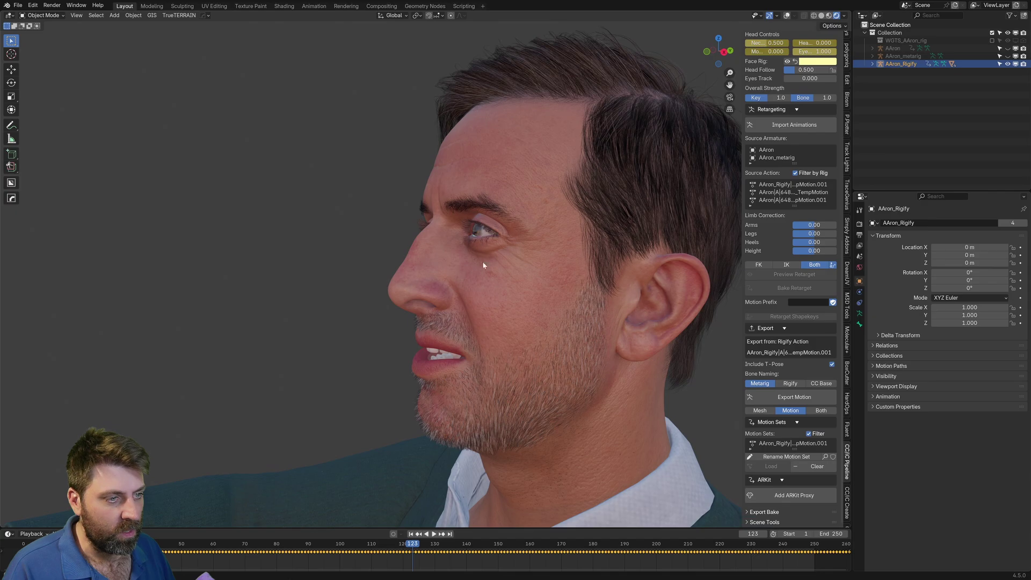
scroll(483, 261, "down", 4)
mouse_move(495, 315)
middle_mouse_down()
mouse_move(523, 359)
mouse_move(501, 298)
middle_mouse_up()
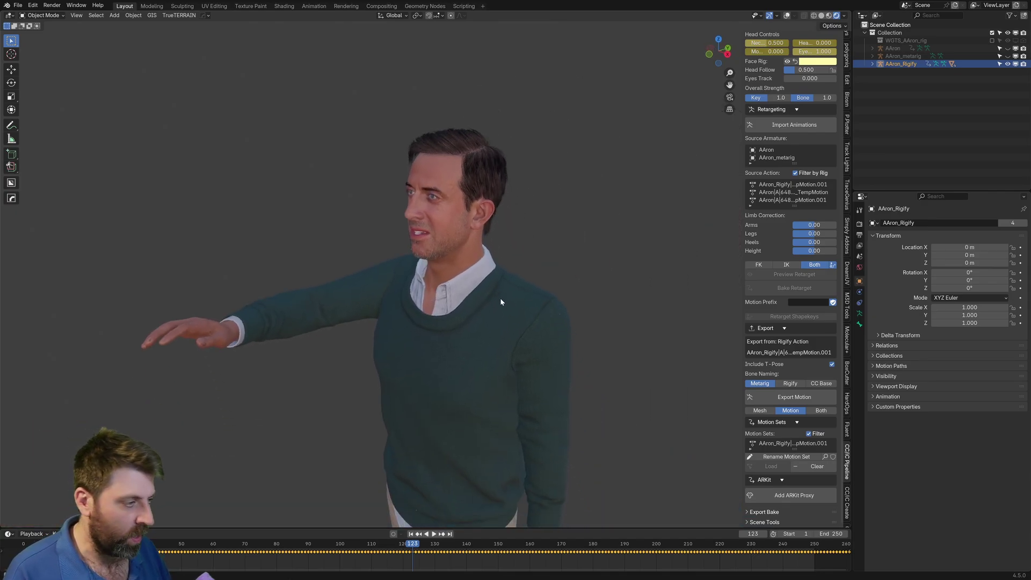
left_click(859, 224)
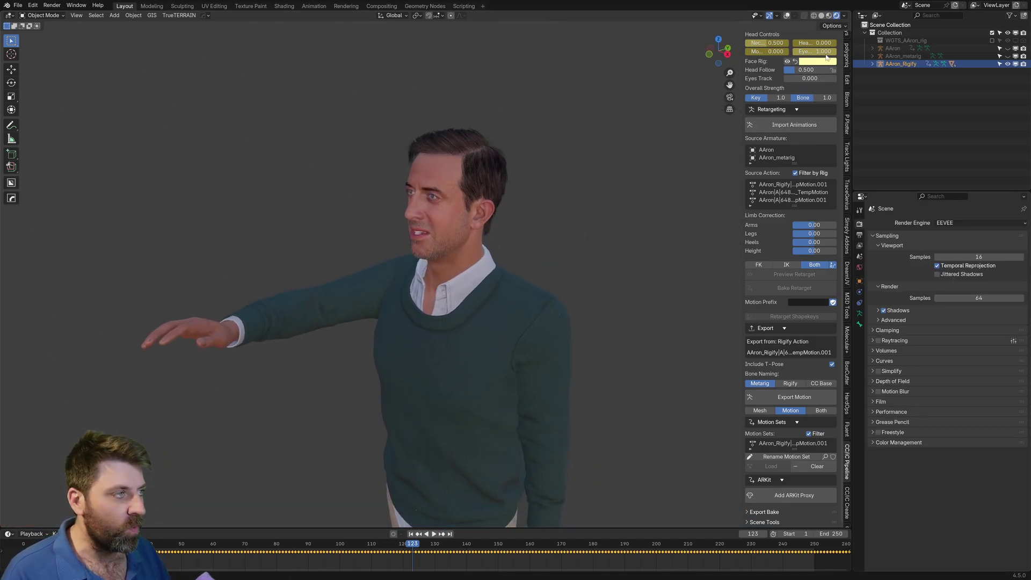
Step: Set the Character Build Settings target to Cycles and rebuild Aaron's materials
left_click(822, 16)
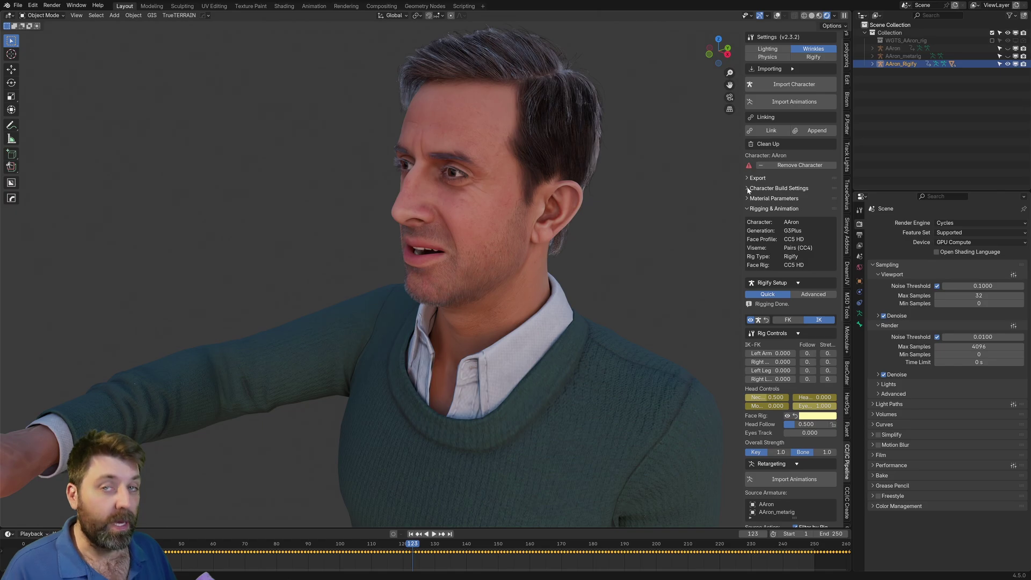
left_click(748, 189)
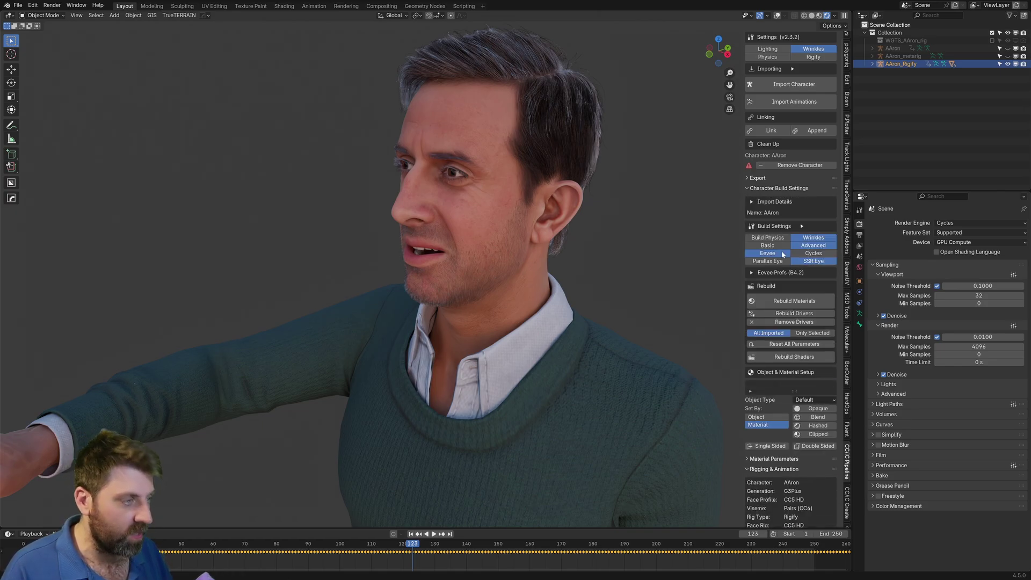
left_click(813, 254)
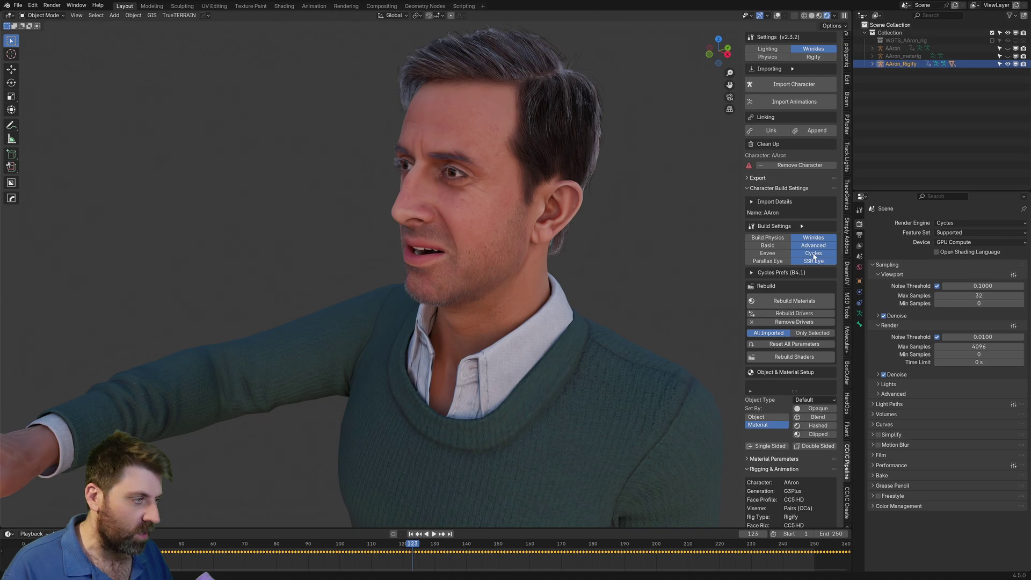
left_click(798, 302)
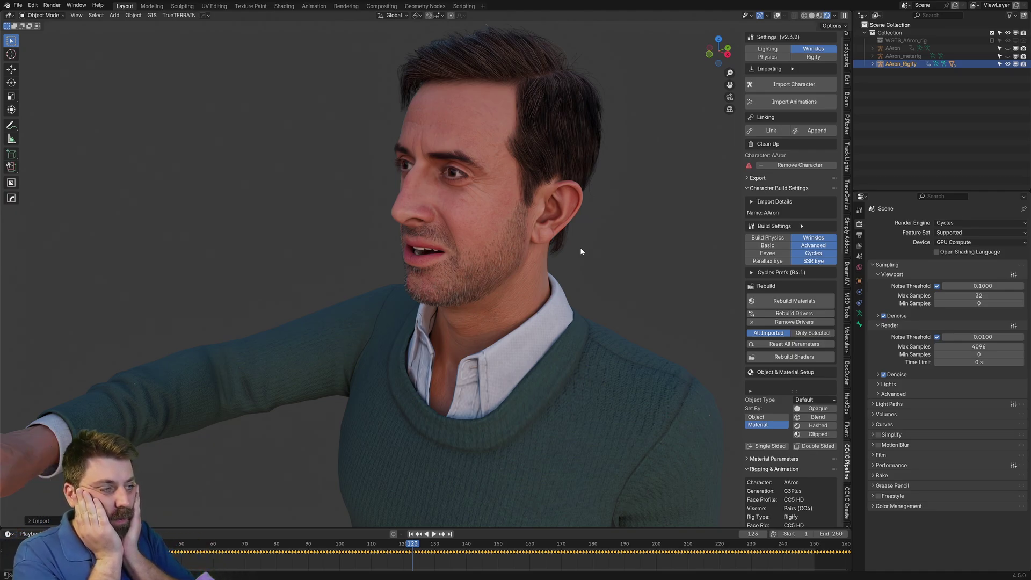
Step: Frame the character, turn overlays back on, and add an area light
key("Home")
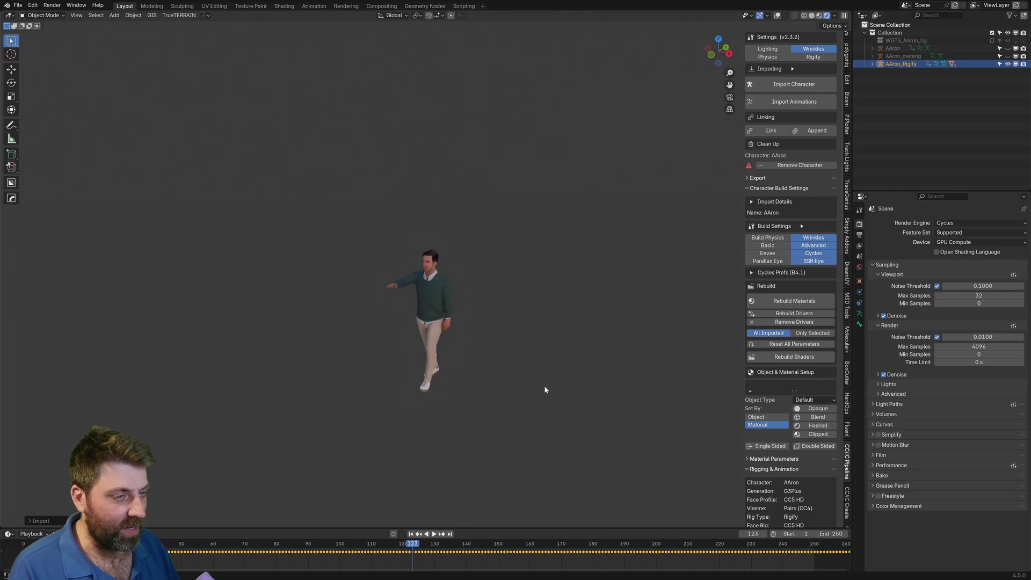
scroll(491, 344, "up", 3)
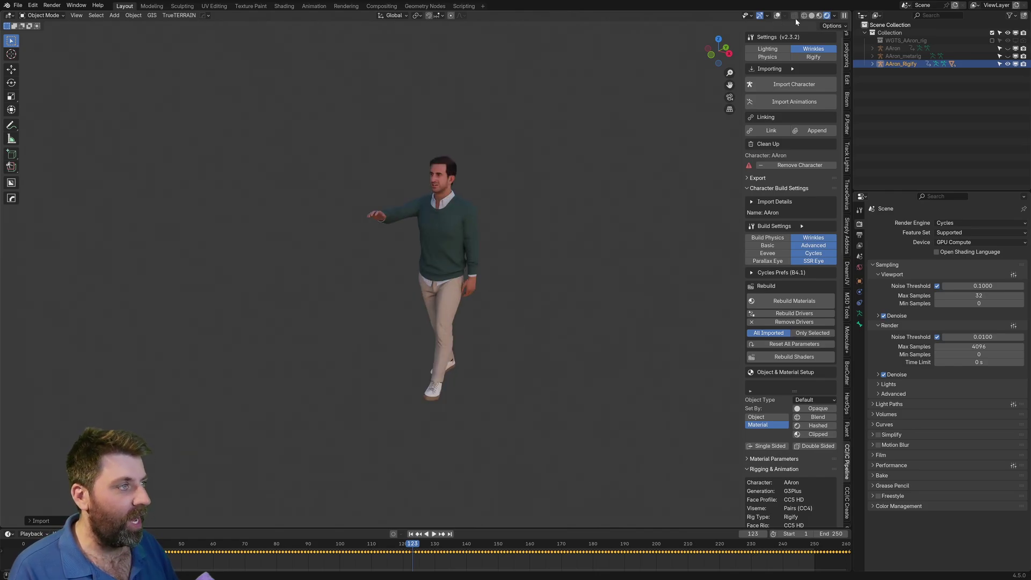
left_click(777, 15)
key("shift+a")
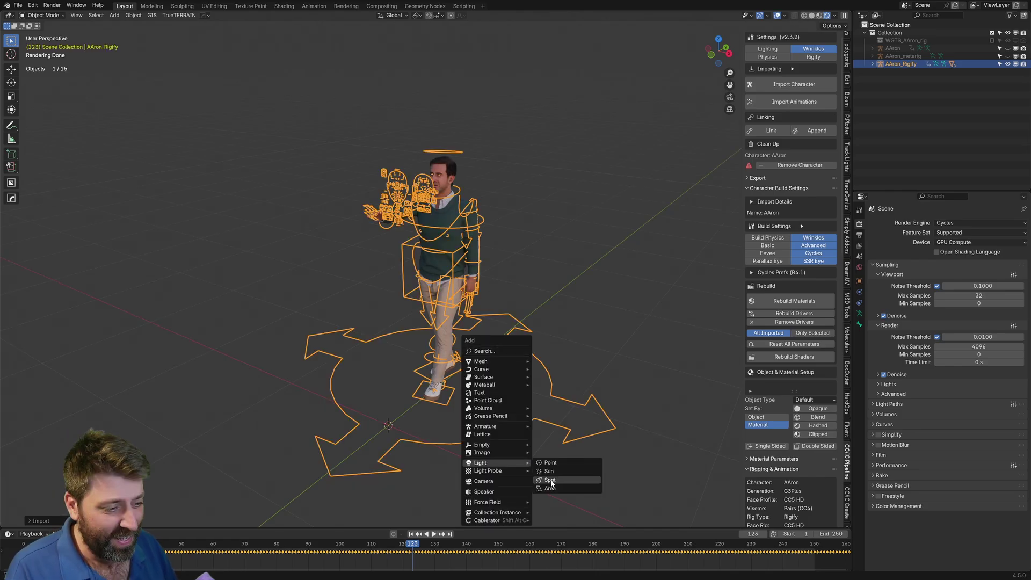
left_click(559, 486)
Step: From top view, duplicate the area light twice into Area.001 and Area.002, rotating and moving them around Aaron
key("KP_7")
key("shift+d")
key("r")
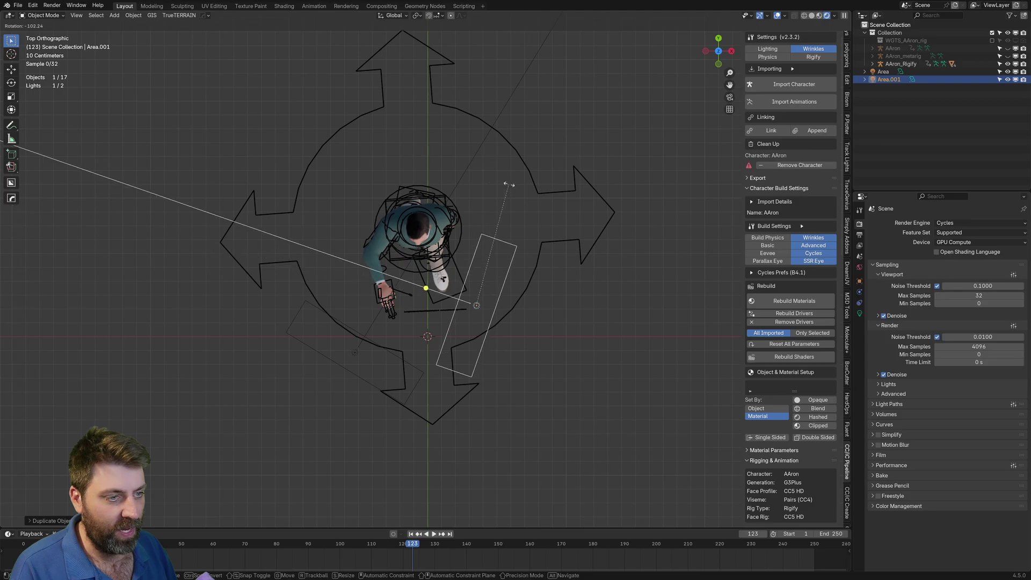
left_click(533, 341)
key("g")
left_click(570, 195)
key("shift+d")
key("r")
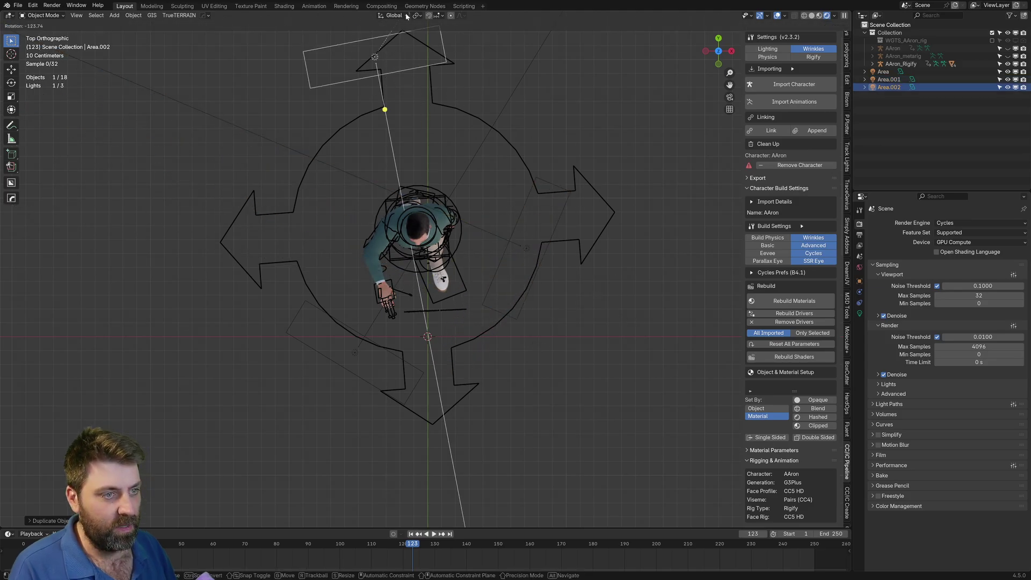
middle_click_drag(570, 195, 559, 350)
scroll(559, 350, "down", 2)
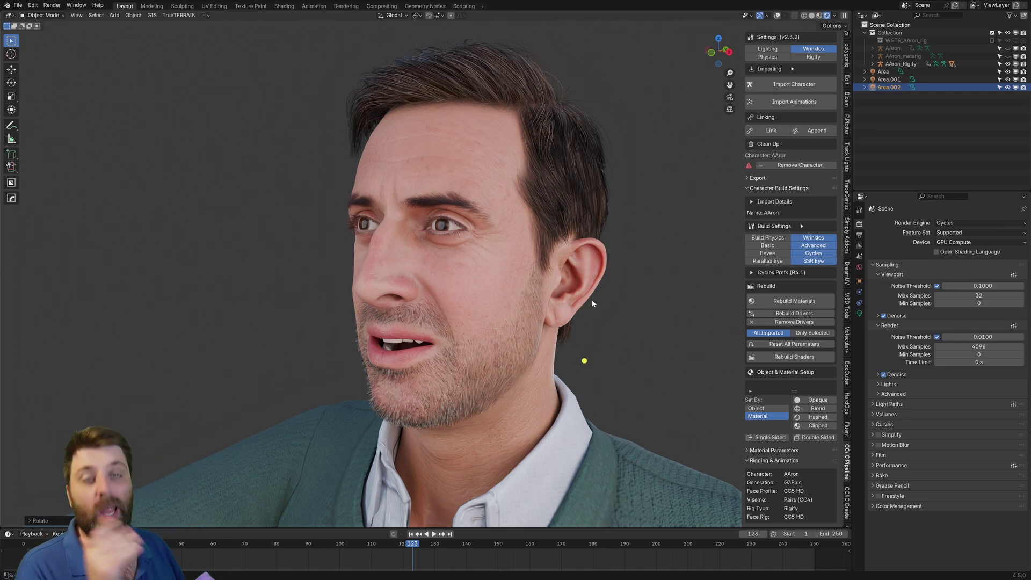
middle_click_drag(592, 300, 591, 327)
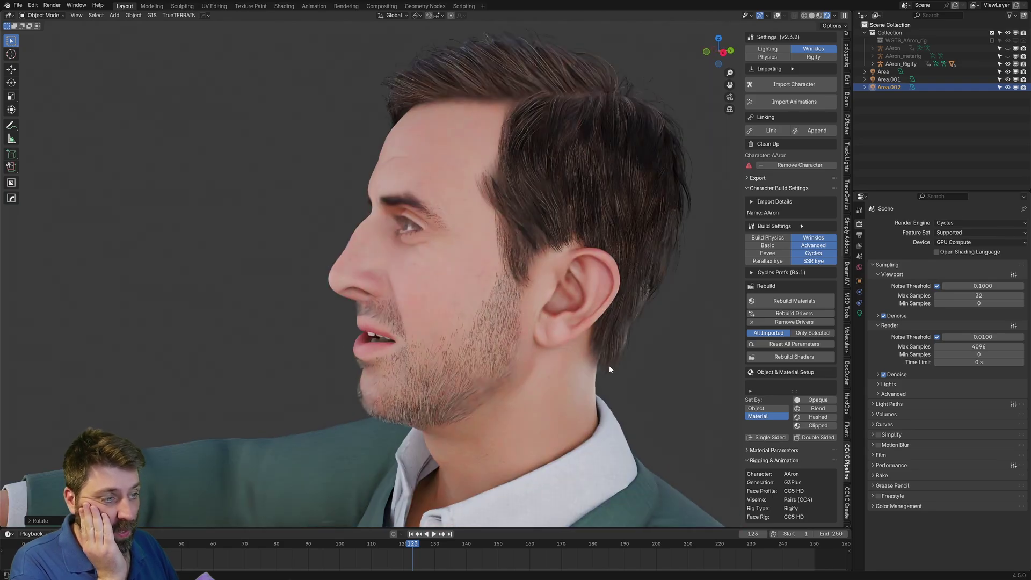
scroll(310, 406, "down", 10)
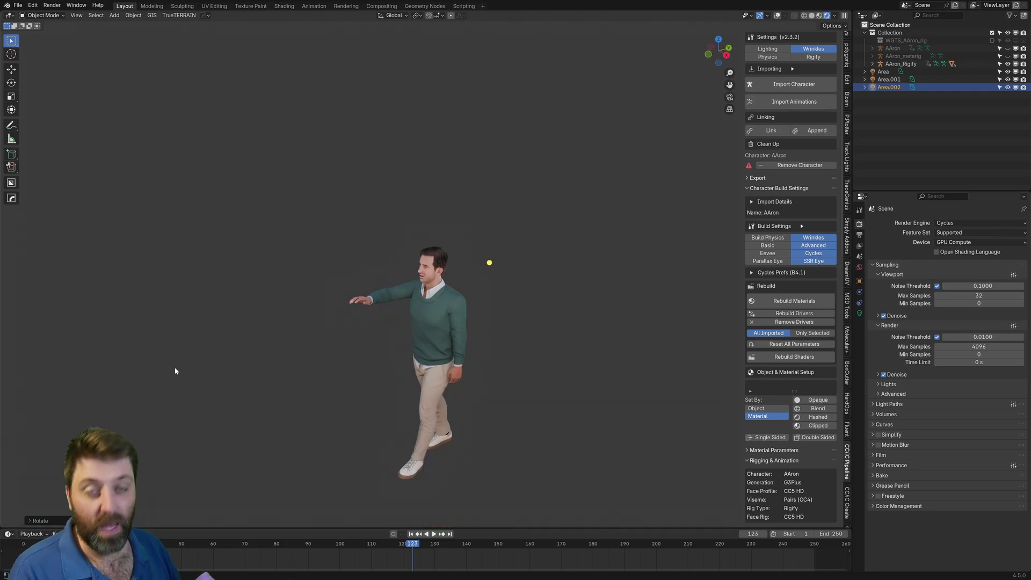